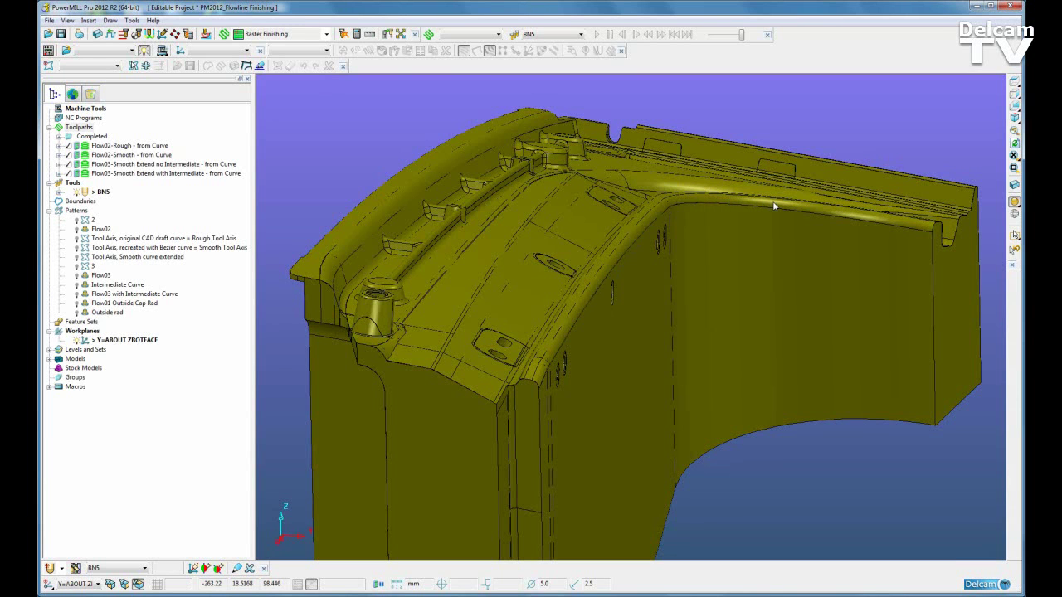
# Select all the outside radius surfaces along the part's upper edge, from the notched end through the curved section
pyautogui.click(1013, 110)
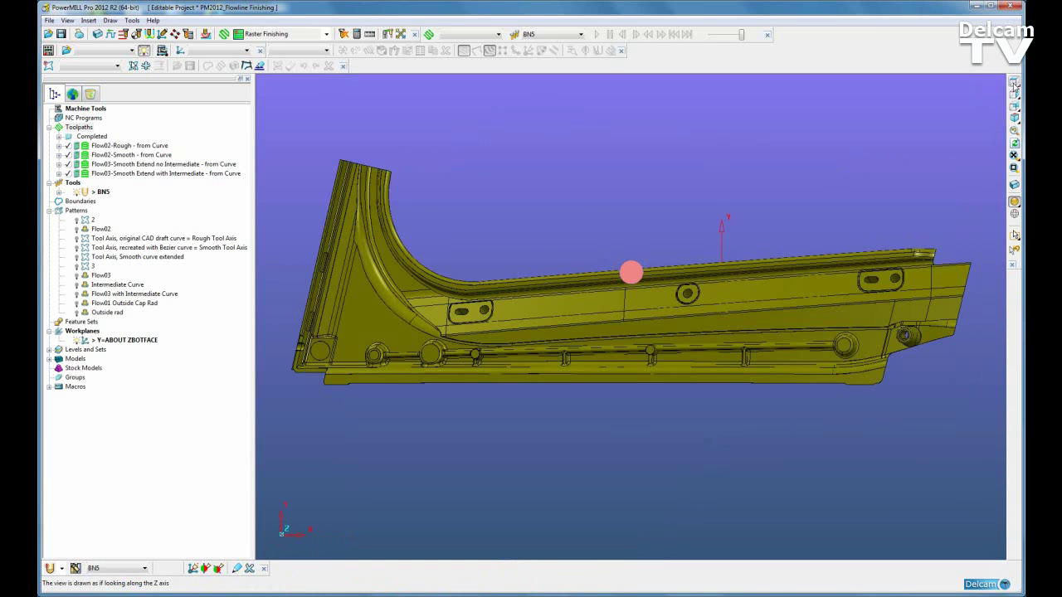
pyautogui.click(1013, 167)
pyautogui.moveTo(880, 232); pyautogui.dragTo(939, 280)
pyautogui.click(813, 265)
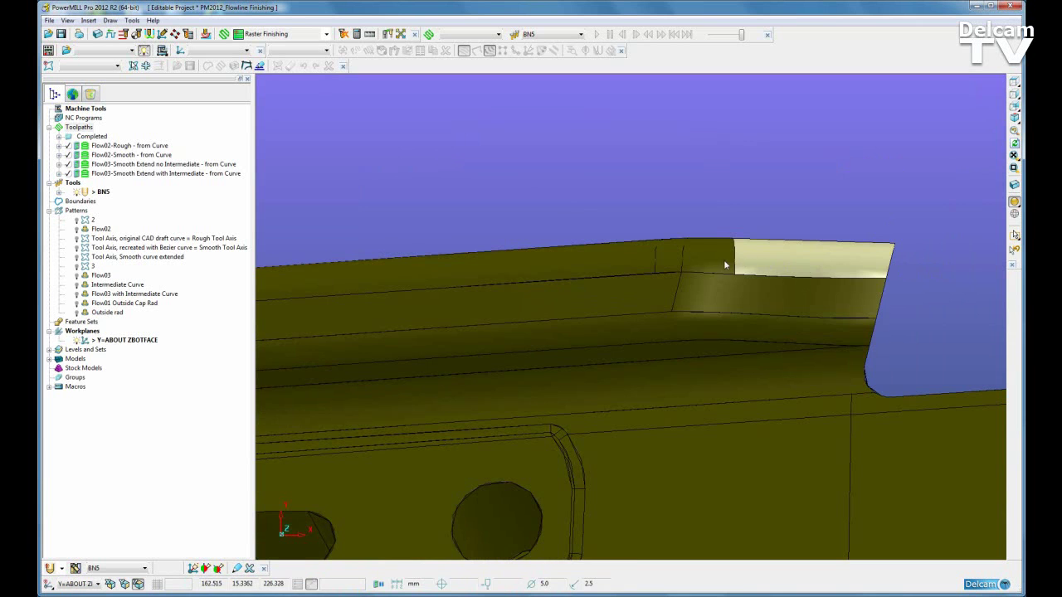
pyautogui.keyDown('shift'); pyautogui.click(674, 261); pyautogui.keyUp('shift')
pyautogui.keyDown('shift'); pyautogui.click(636, 257); pyautogui.keyUp('shift')
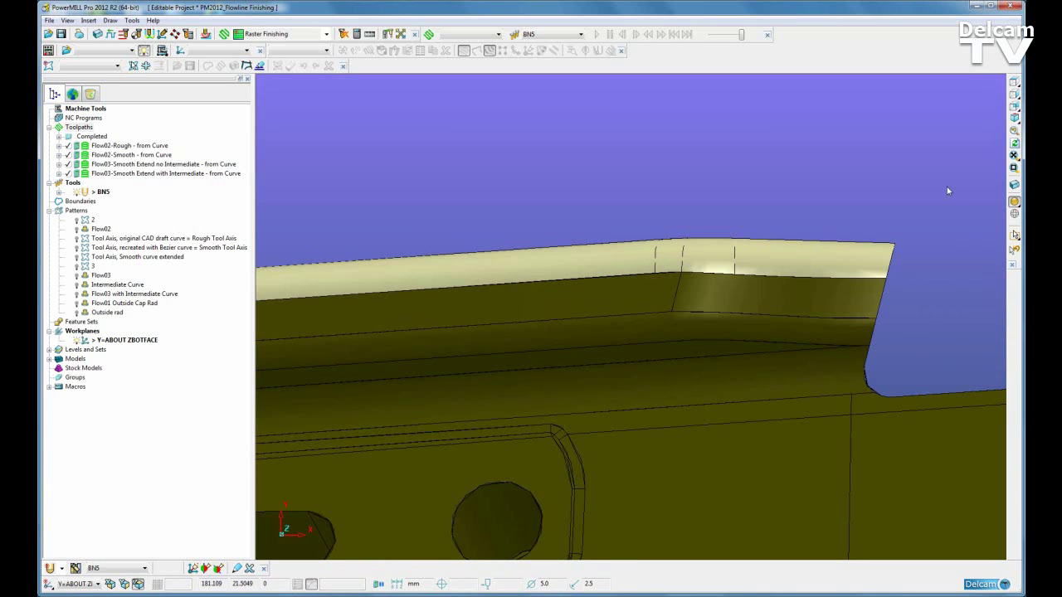
pyautogui.click(1013, 156)
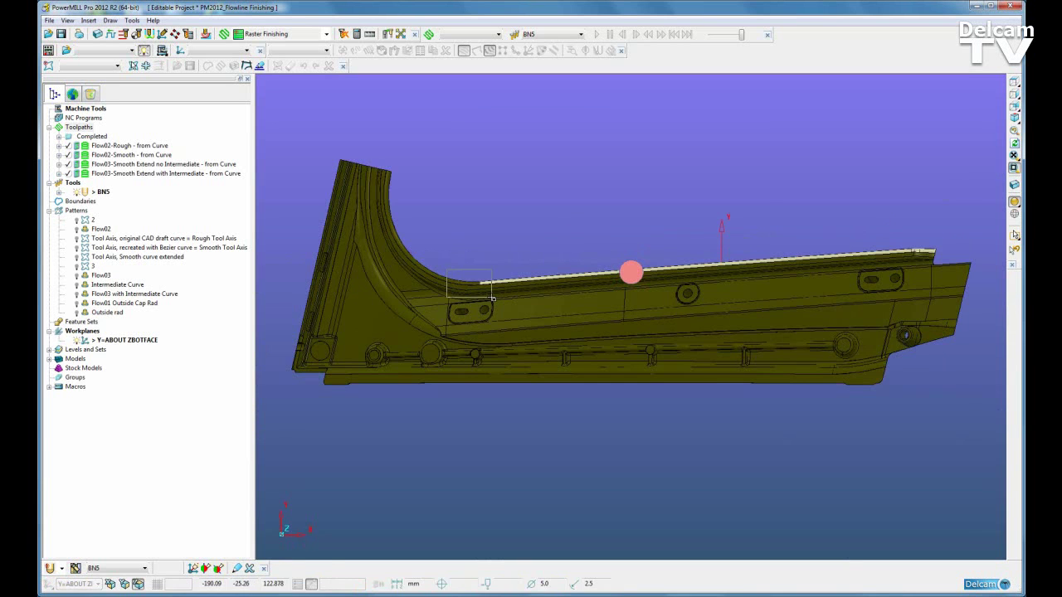
pyautogui.click(631, 272)
pyautogui.keyDown('shift'); pyautogui.click(632, 318); pyautogui.keyUp('shift')
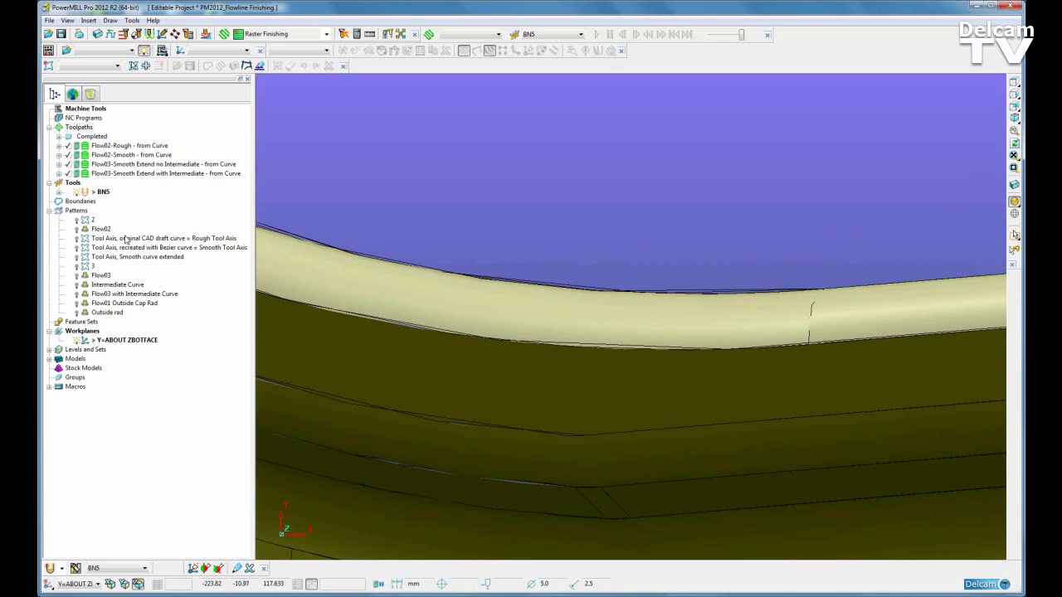
# Create a new pattern and insert the edge curves of the selected radius surfaces into it
pyautogui.rightClick(83, 211)
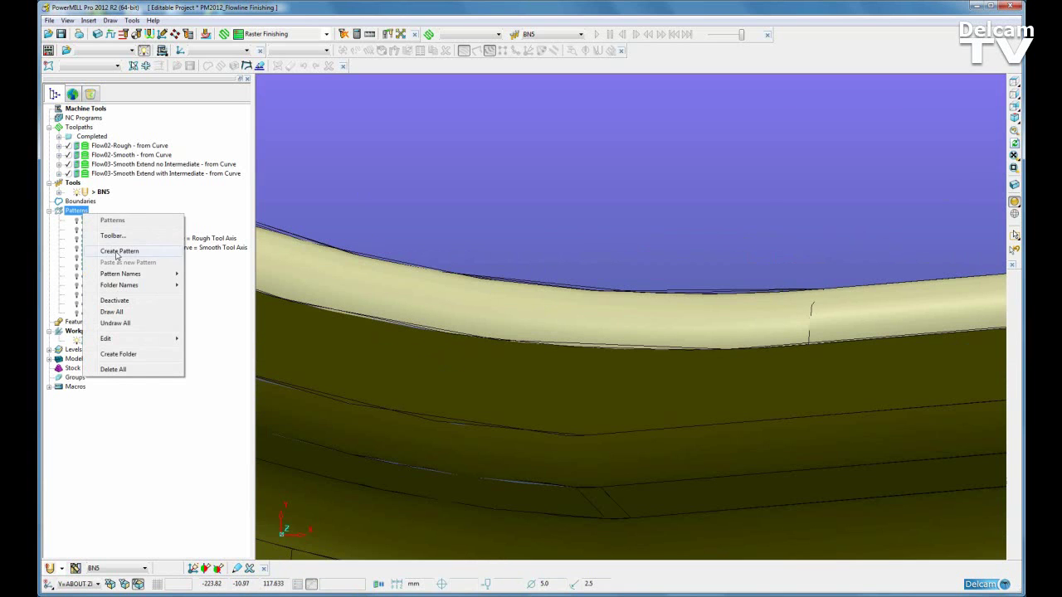
pyautogui.click(119, 252)
pyautogui.rightClick(99, 323)
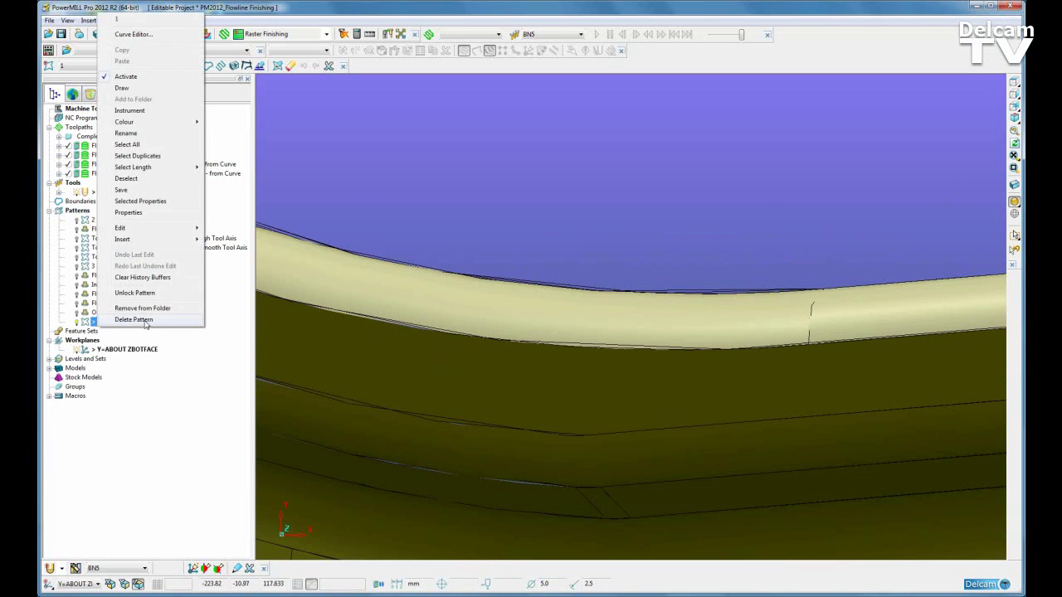
pyautogui.moveTo(158, 241)
pyautogui.click(230, 260)
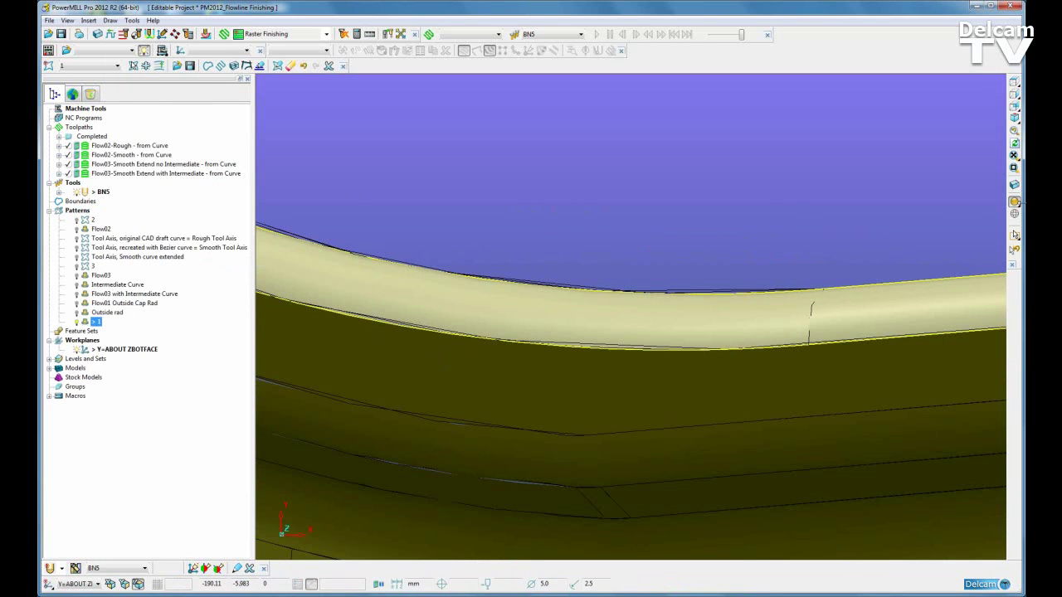
# Hide the model so that only the full outline of the new pattern is displayed
pyautogui.click(1013, 203)
pyautogui.click(958, 207)
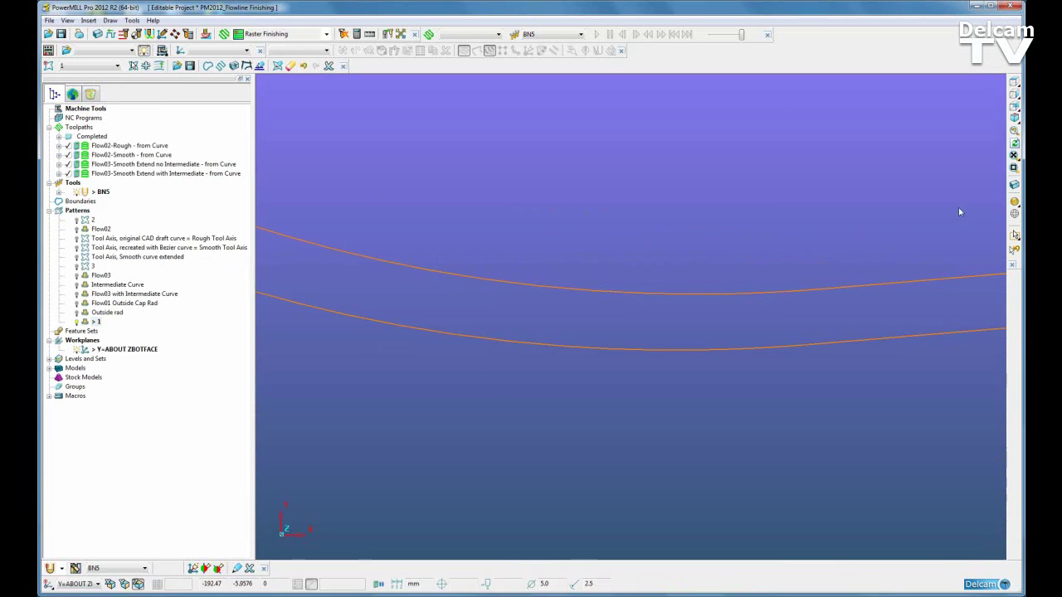
pyautogui.click(1014, 156)
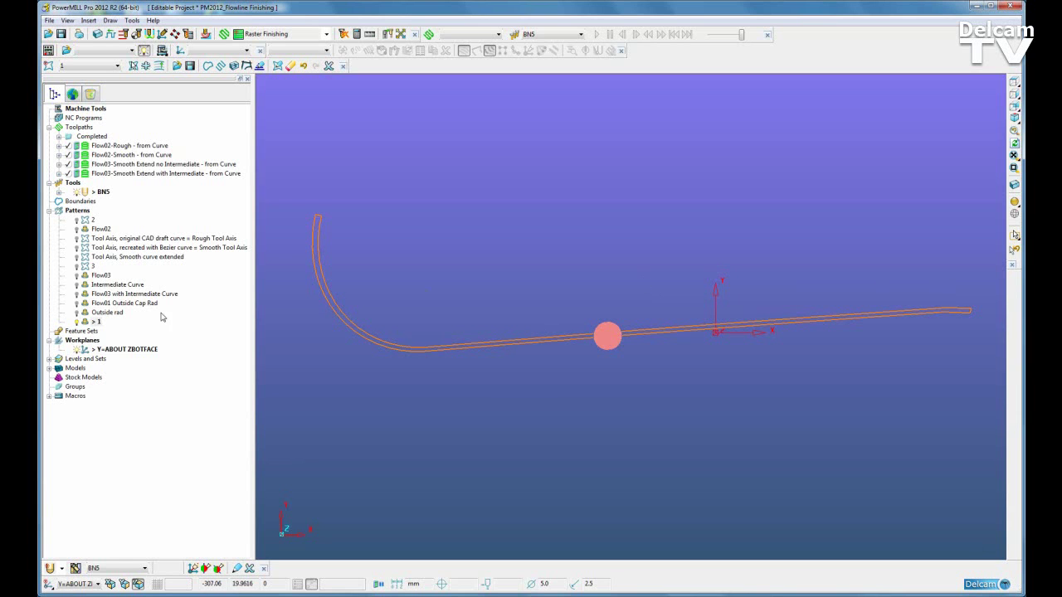
# Open the new pattern in the curve editor and cut its outline at both corners of the straight run's end
pyautogui.rightClick(97, 322)
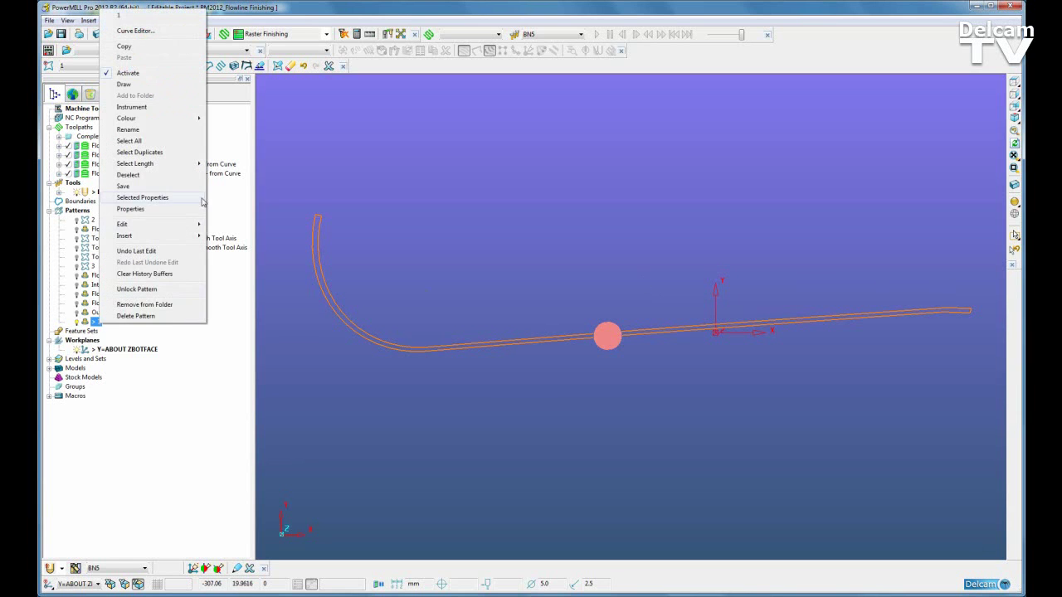
pyautogui.click(171, 33)
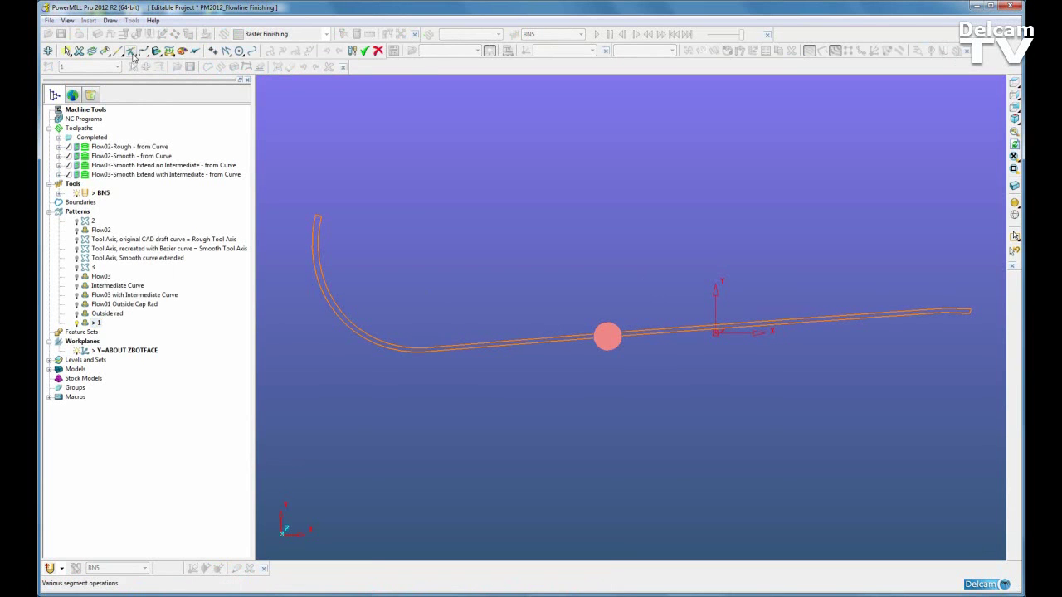
pyautogui.click(131, 66)
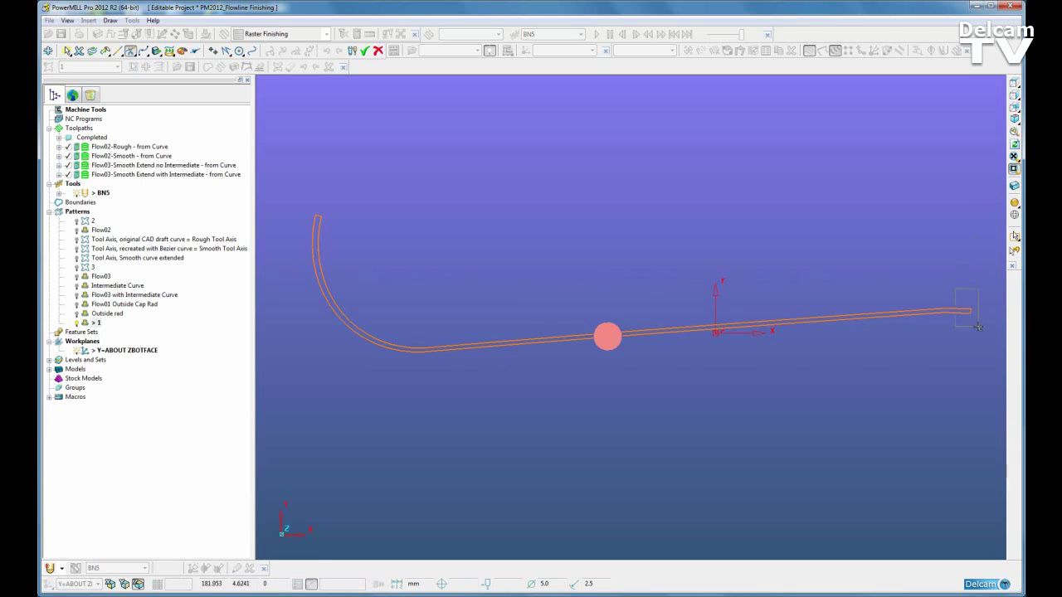
pyautogui.scroll(5, 974, 313)
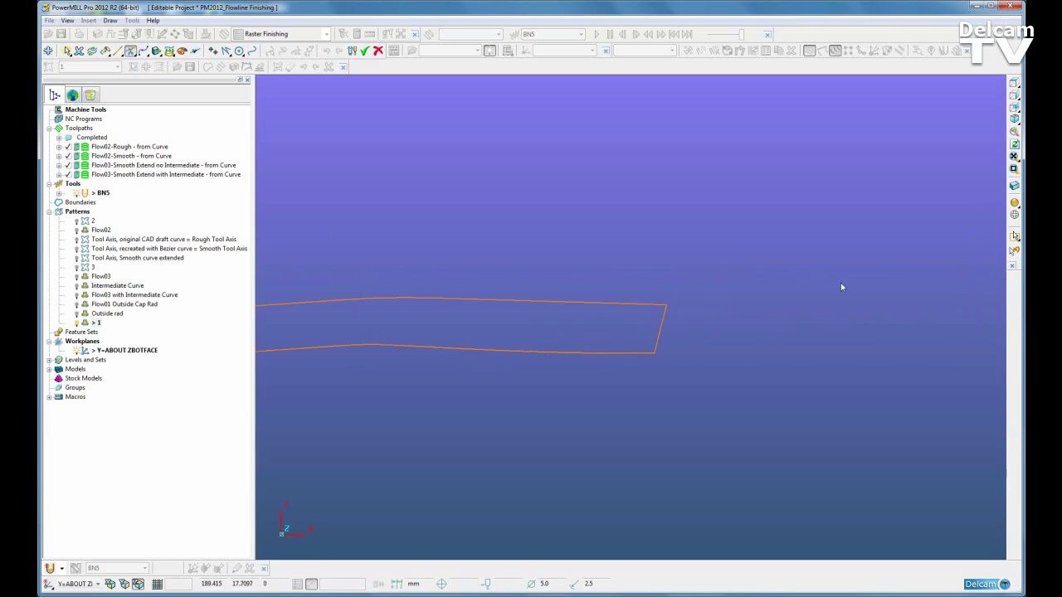
pyautogui.click(669, 300)
pyautogui.click(670, 300)
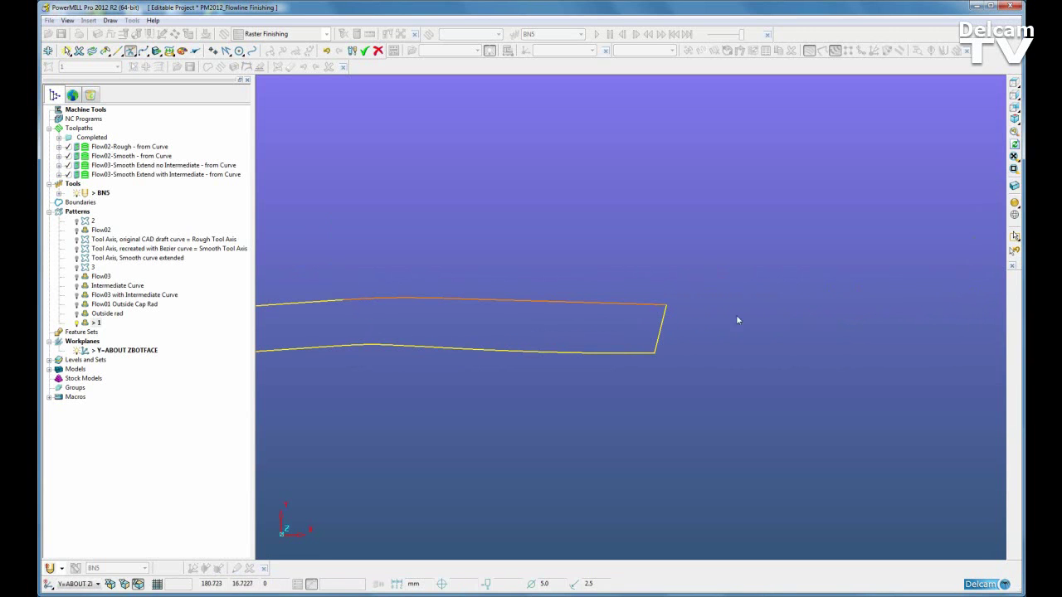
pyautogui.click(657, 347)
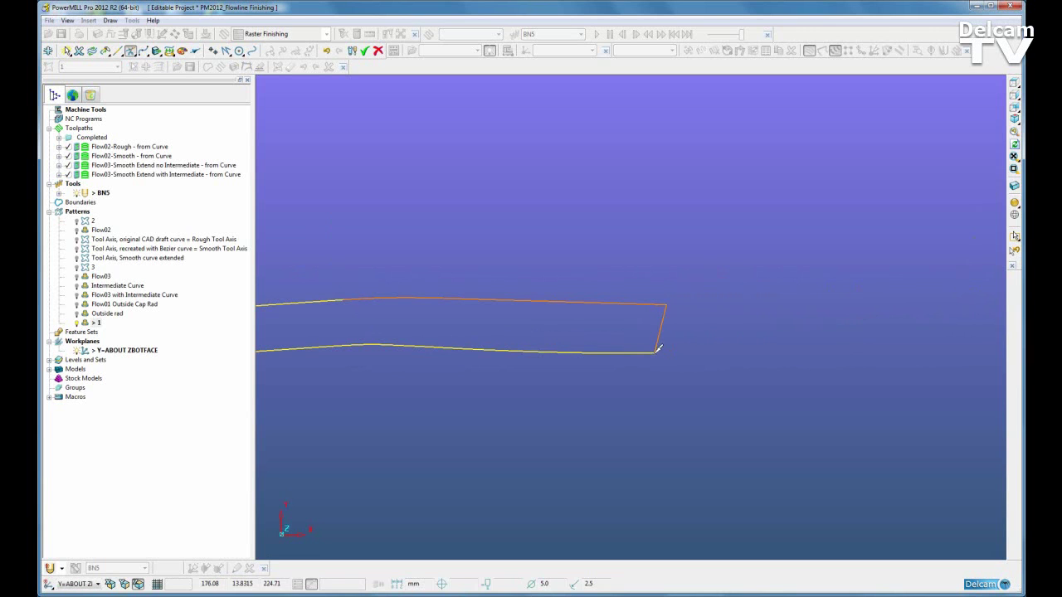
# Cut the pattern outline at both corners of the curved section's end and accept the curve edits
pyautogui.click(1014, 168)
pyautogui.moveTo(316, 201); pyautogui.dragTo(336, 227)
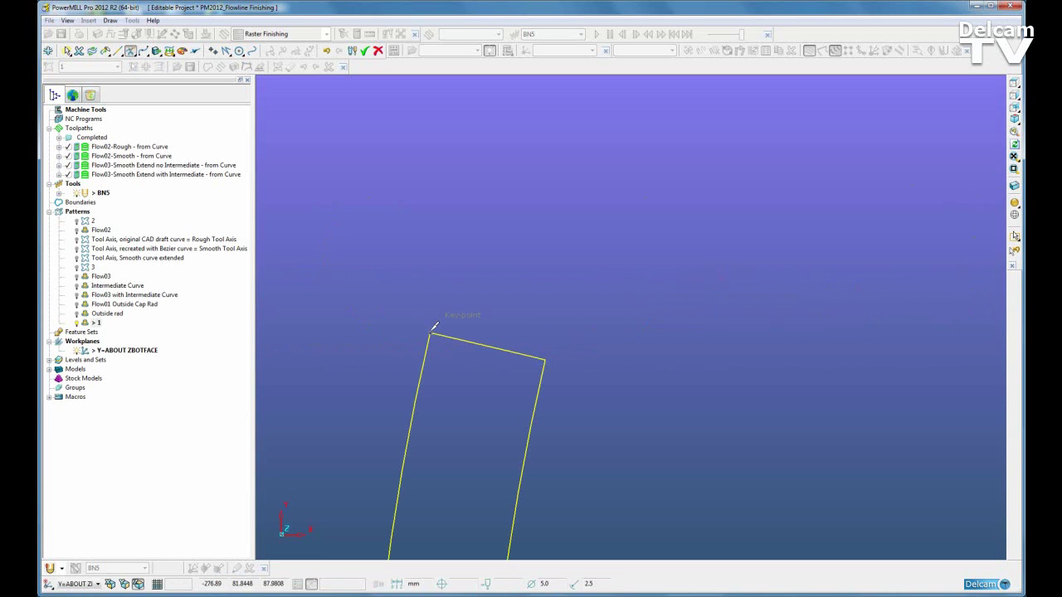
pyautogui.click(433, 326)
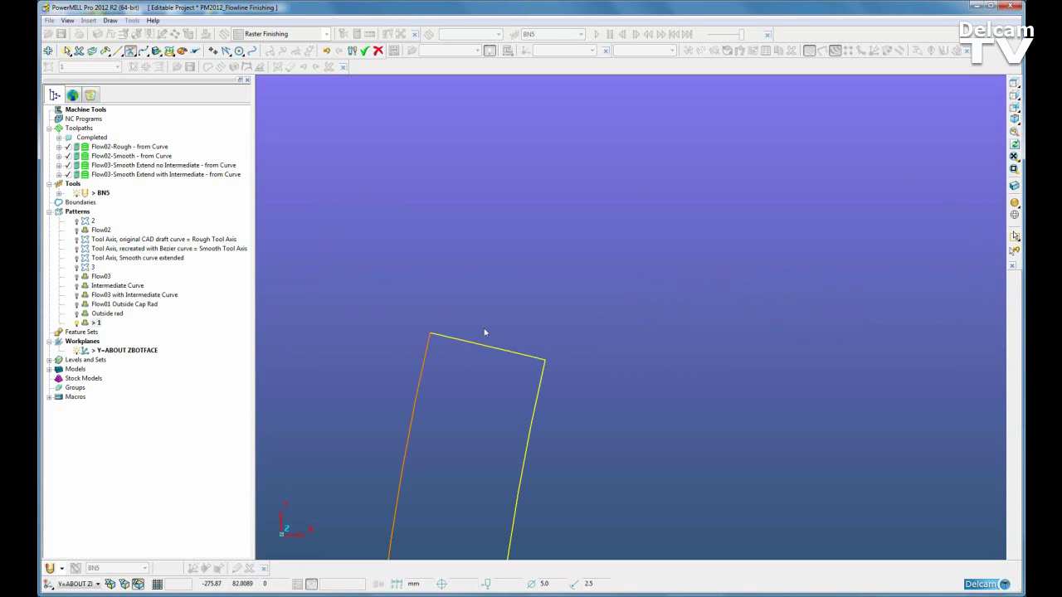
pyautogui.click(548, 356)
pyautogui.click(1013, 156)
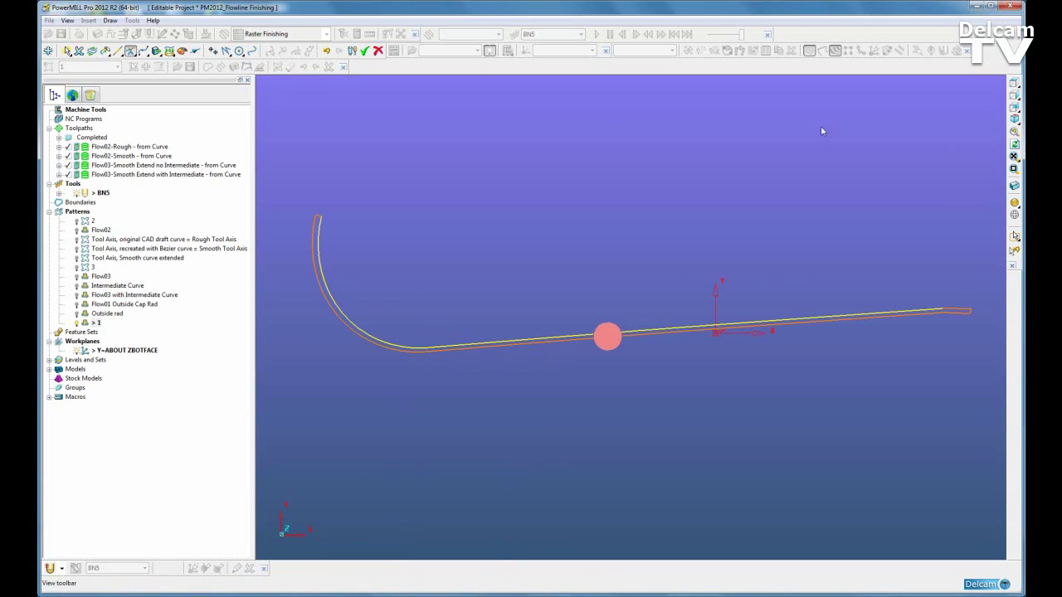
pyautogui.click(365, 51)
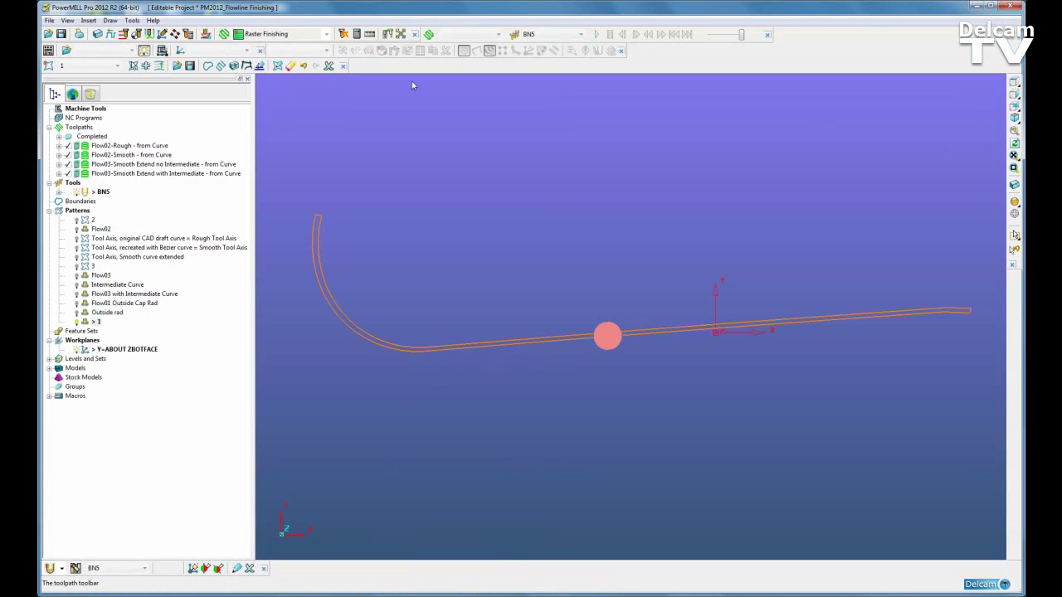
# Merge the two segments along the upper side of the pattern into one curve and accept the edit
pyautogui.click(1014, 168)
pyautogui.moveTo(879, 281); pyautogui.dragTo(964, 345)
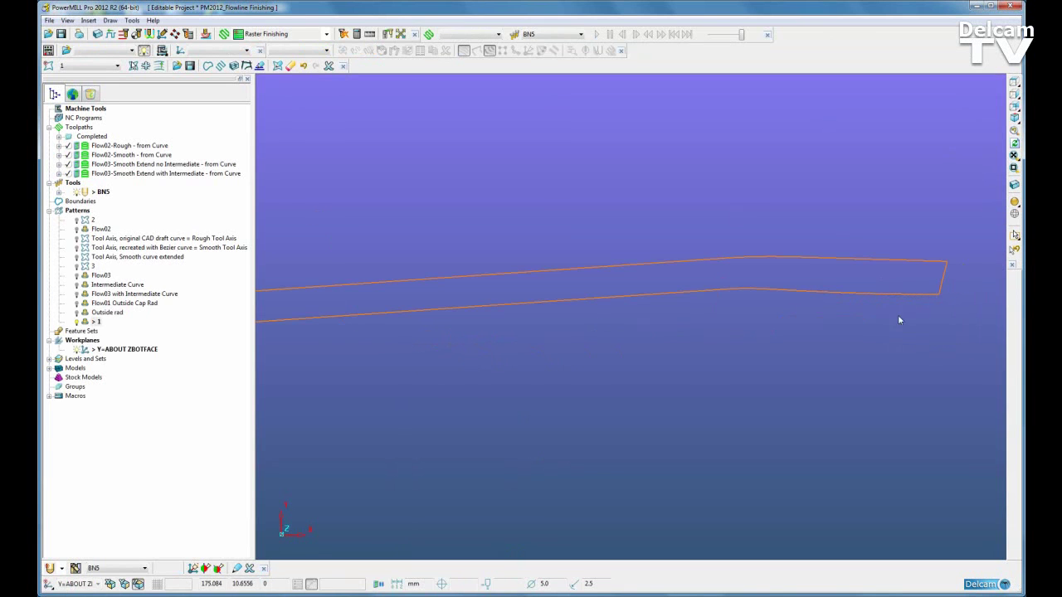
pyautogui.click(817, 258)
pyautogui.moveTo(630, 226); pyautogui.dragTo(685, 268)
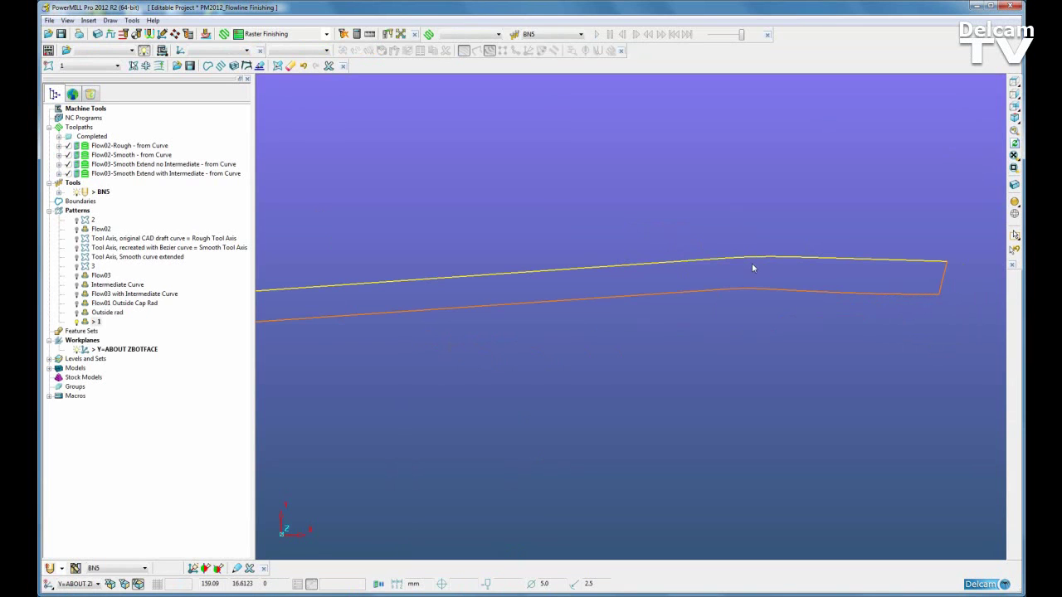
pyautogui.rightClick(96, 324)
pyautogui.click(132, 35)
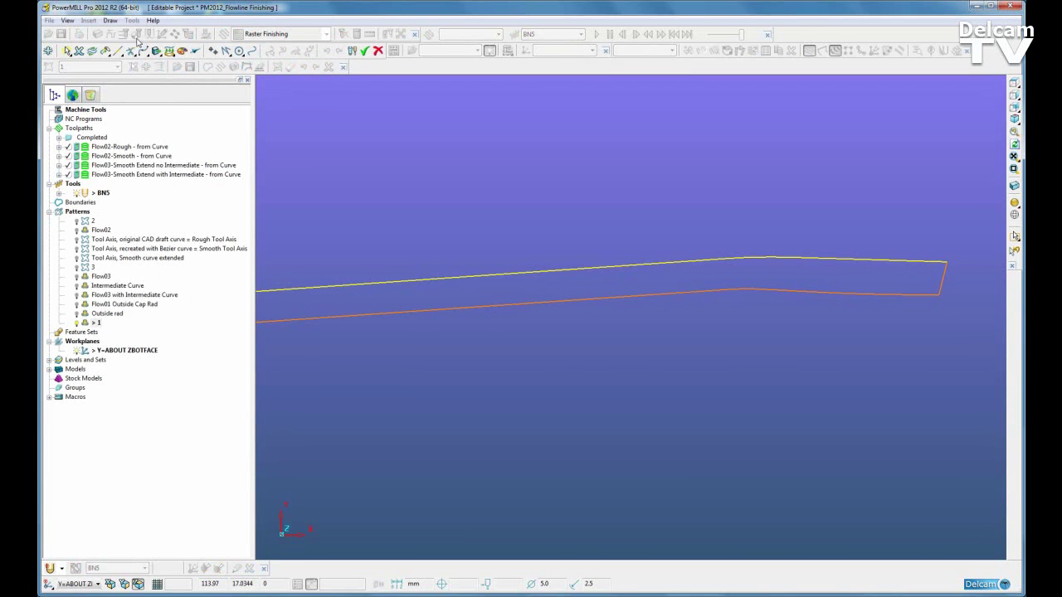
pyautogui.moveTo(131, 53)
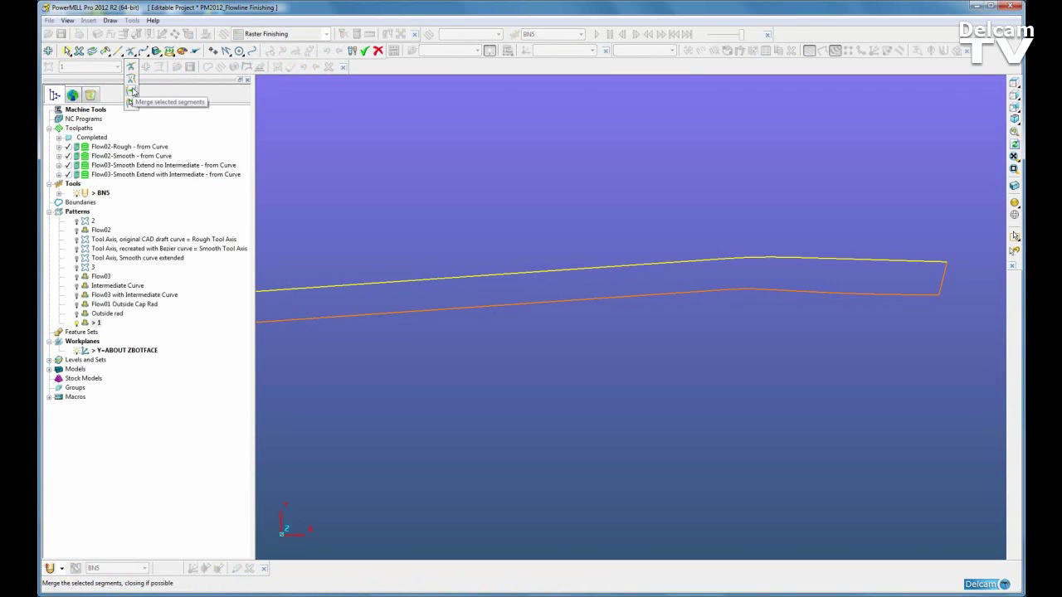
pyautogui.click(133, 91)
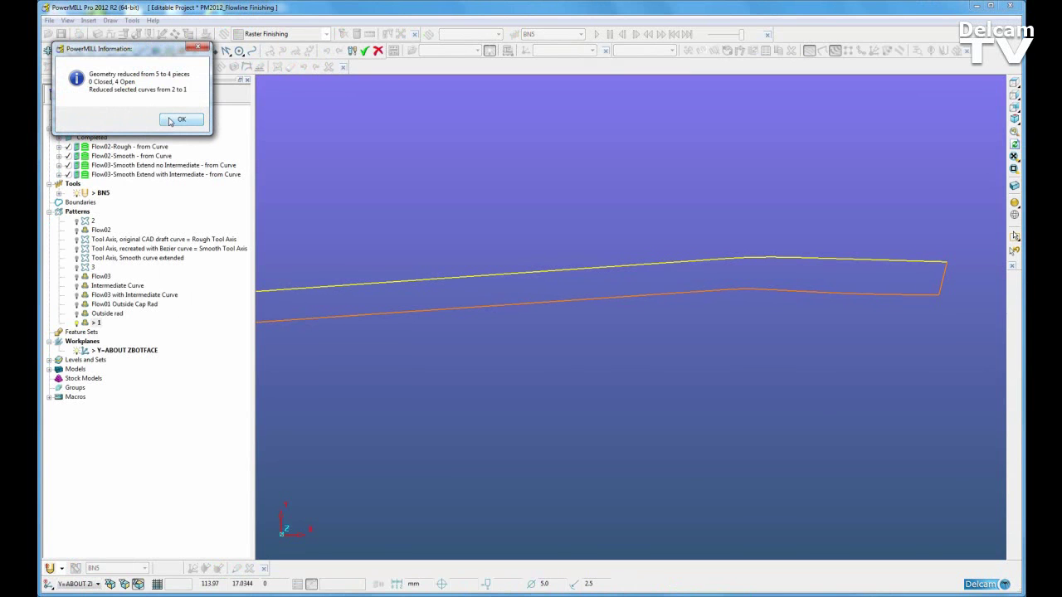
pyautogui.click(170, 121)
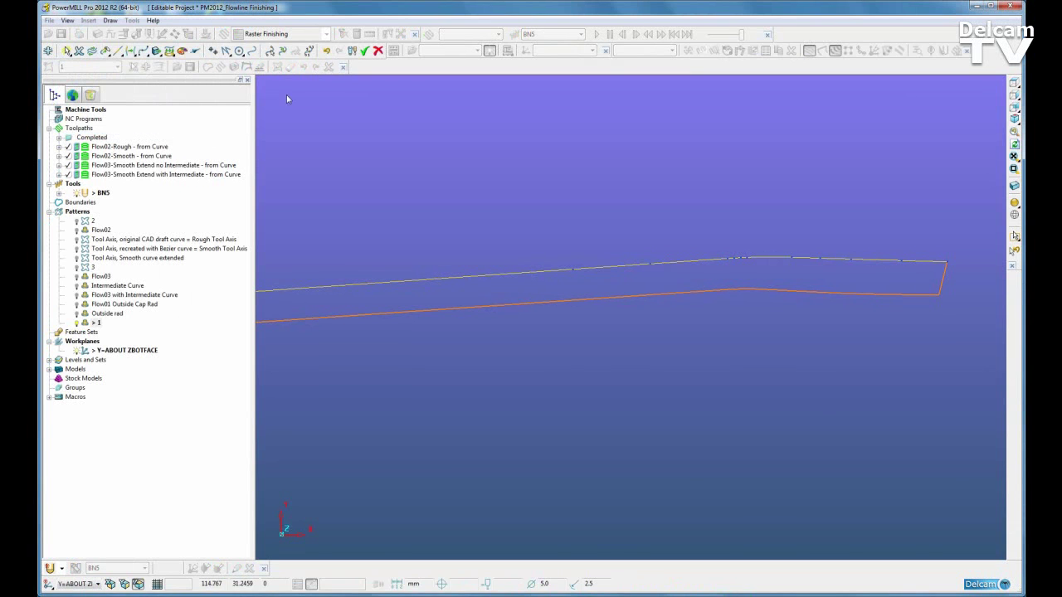
pyautogui.click(364, 51)
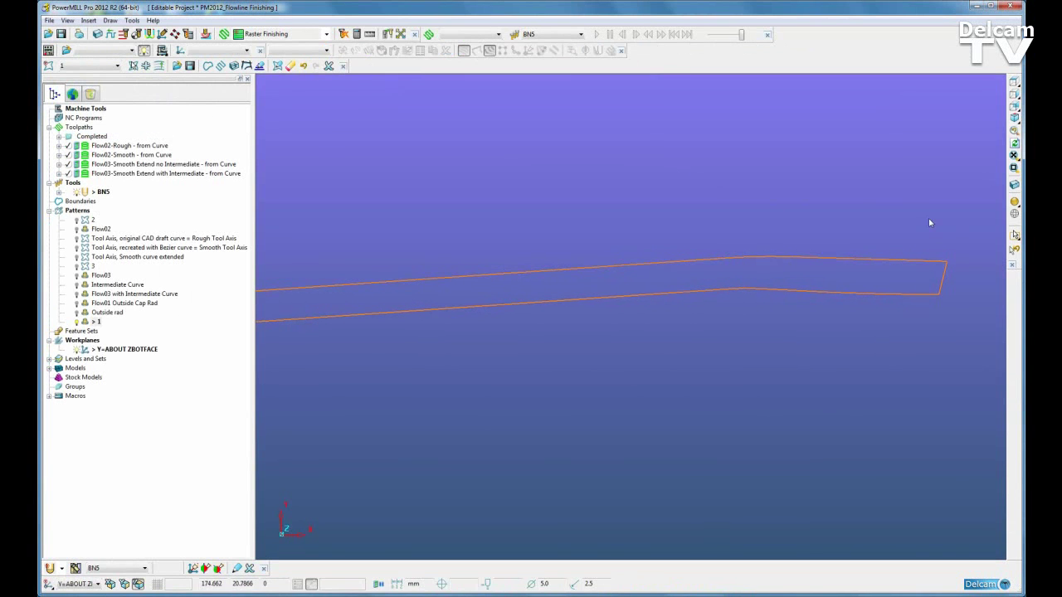
# Display the shaded model again and examine the pattern curves around the outside radius in a 3D view
pyautogui.click(1015, 202)
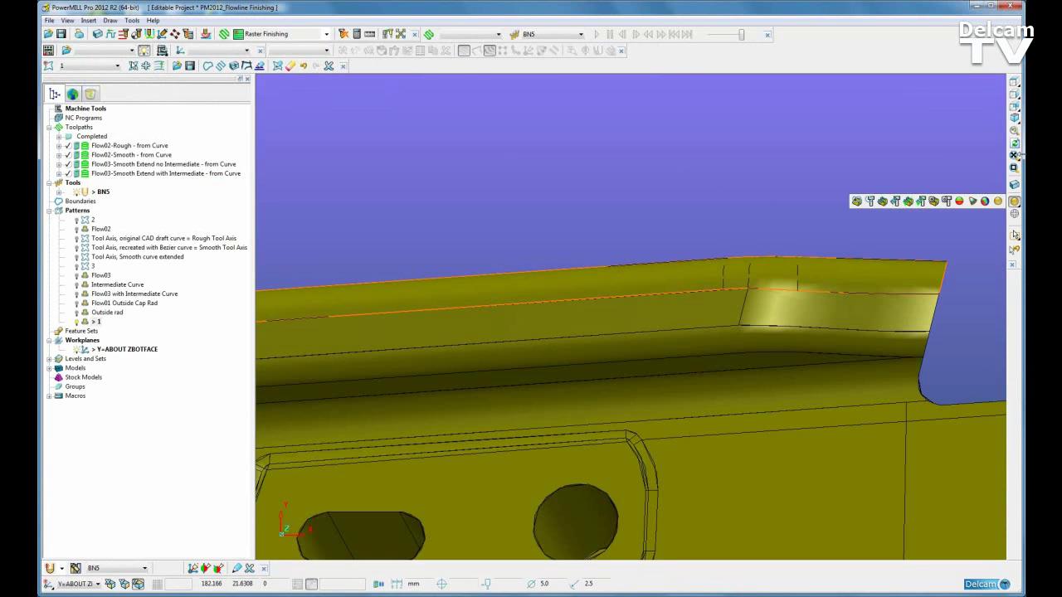
pyautogui.click(1015, 156)
pyautogui.moveTo(828, 298); pyautogui.dragTo(862, 332, button='middle')
pyautogui.click(1014, 171)
pyautogui.moveTo(856, 317); pyautogui.dragTo(615, 440)
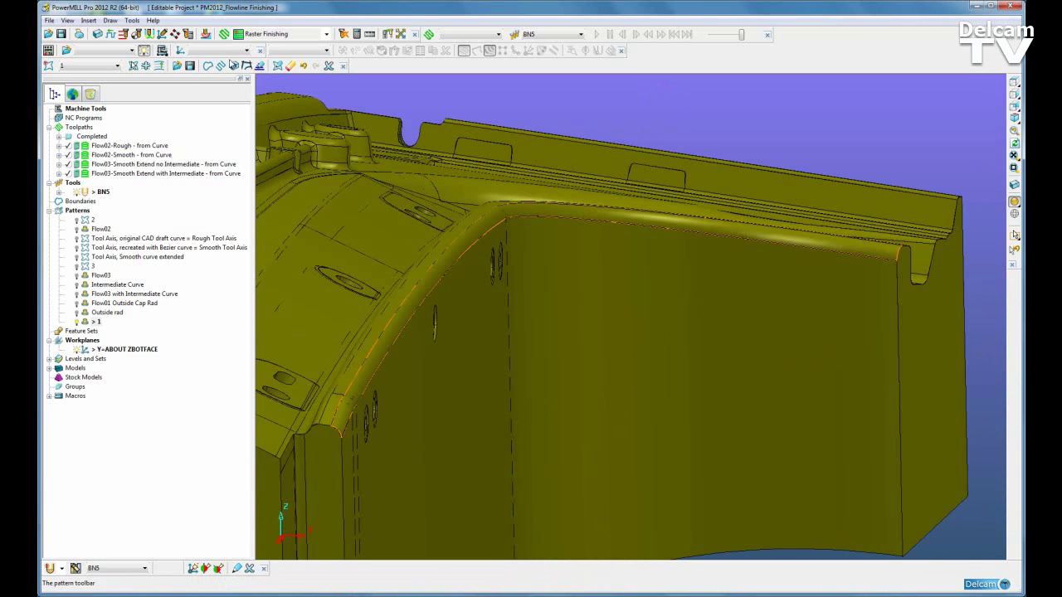
# Start a Flowline Finishing toolpath named BN5-Outside Radius with pattern 1 as its embedded pattern, and inspect the curves on the radius
pyautogui.click(225, 38)
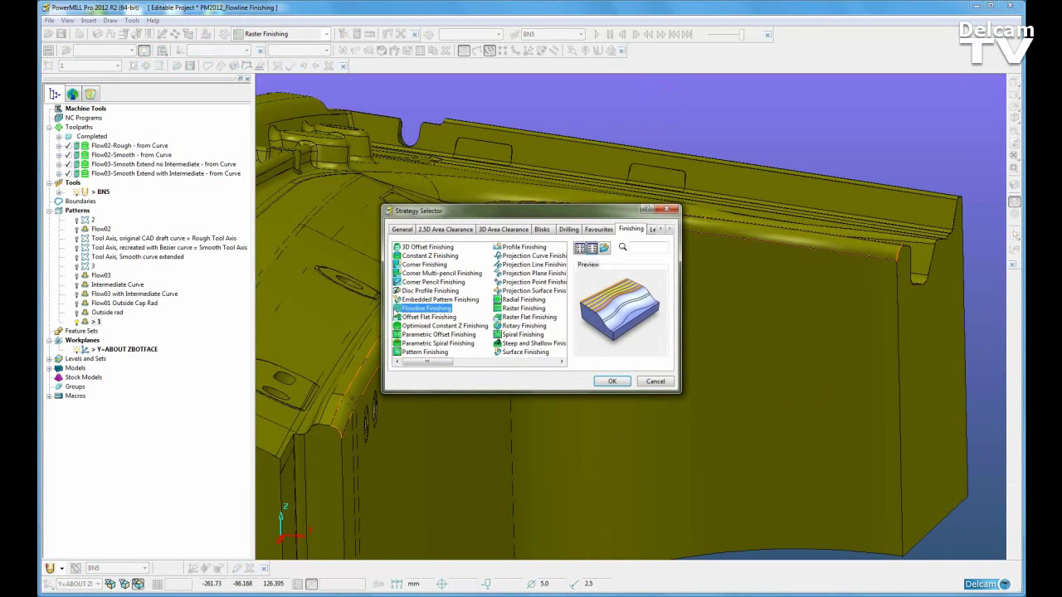
pyautogui.click(611, 381)
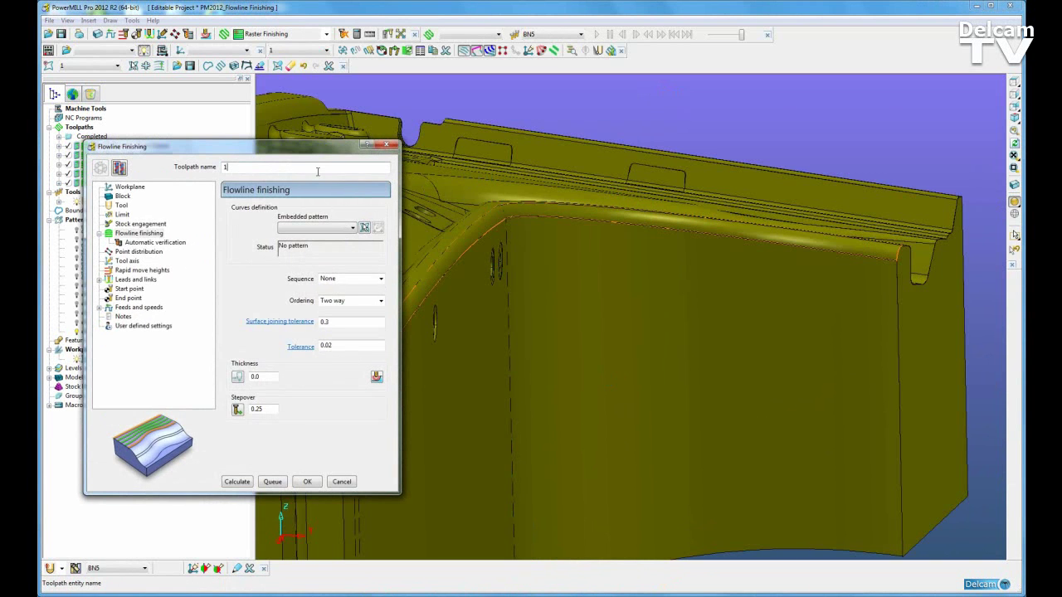
pyautogui.write('BN5-Outside Radius')
pyautogui.click(352, 227)
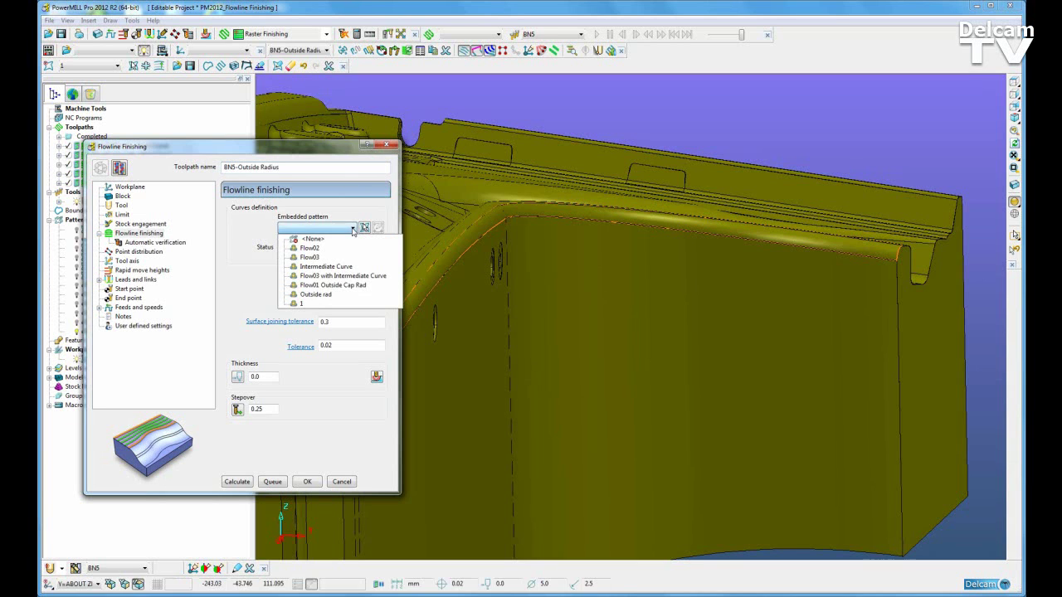
pyautogui.click(302, 304)
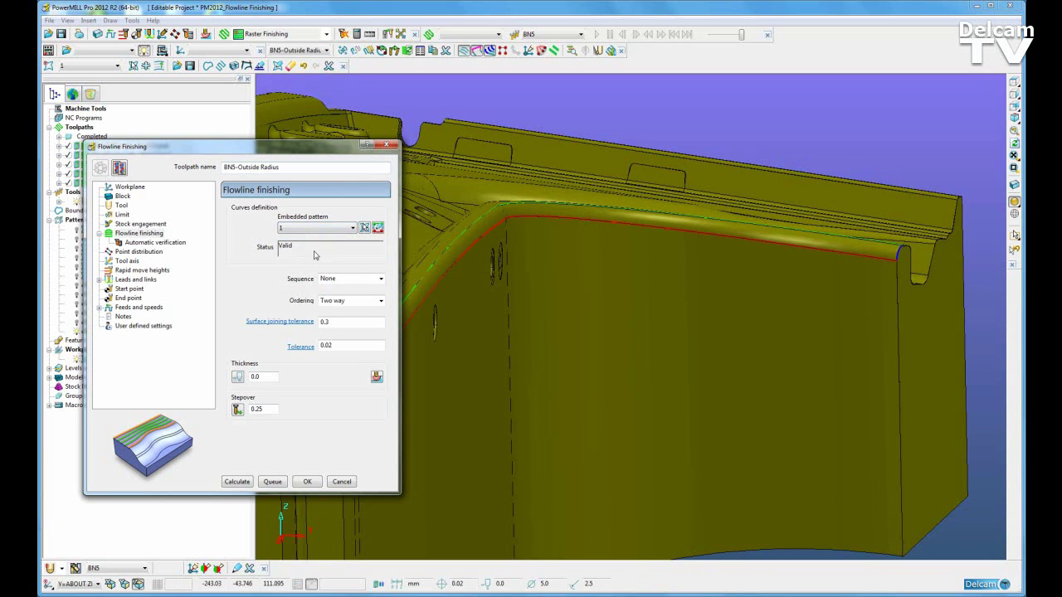
pyautogui.moveTo(279, 153); pyautogui.dragTo(211, 73)
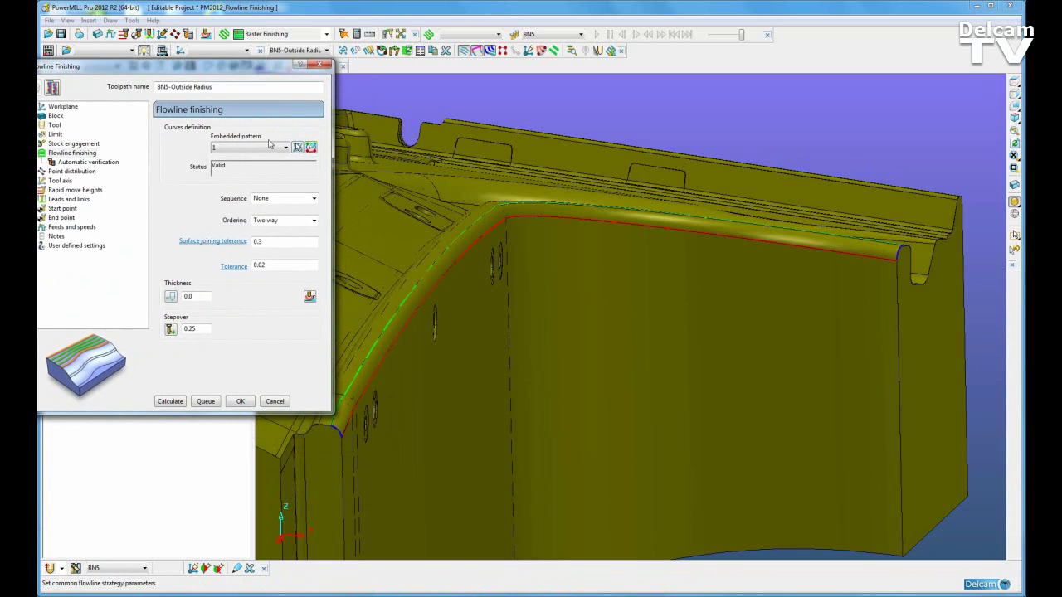
pyautogui.moveTo(469, 273); pyautogui.dragTo(543, 302, button='middle')
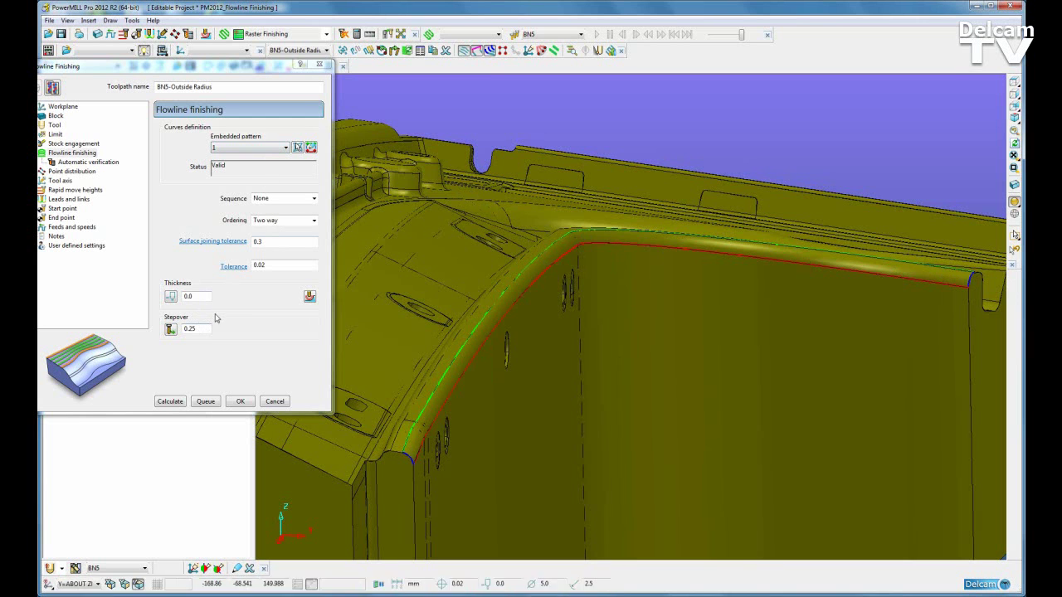
# Review the tool and tool axis settings of the BN5-Outside Radius toolpath, and return to its flowline finishing parameters
pyautogui.moveTo(164, 69); pyautogui.dragTo(209, 93)
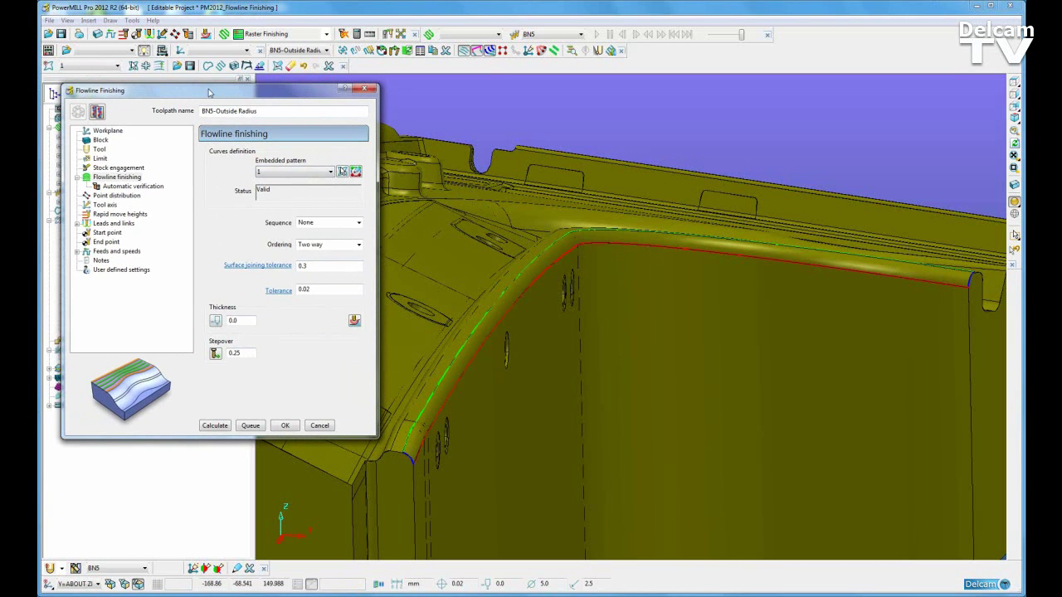
pyautogui.click(99, 150)
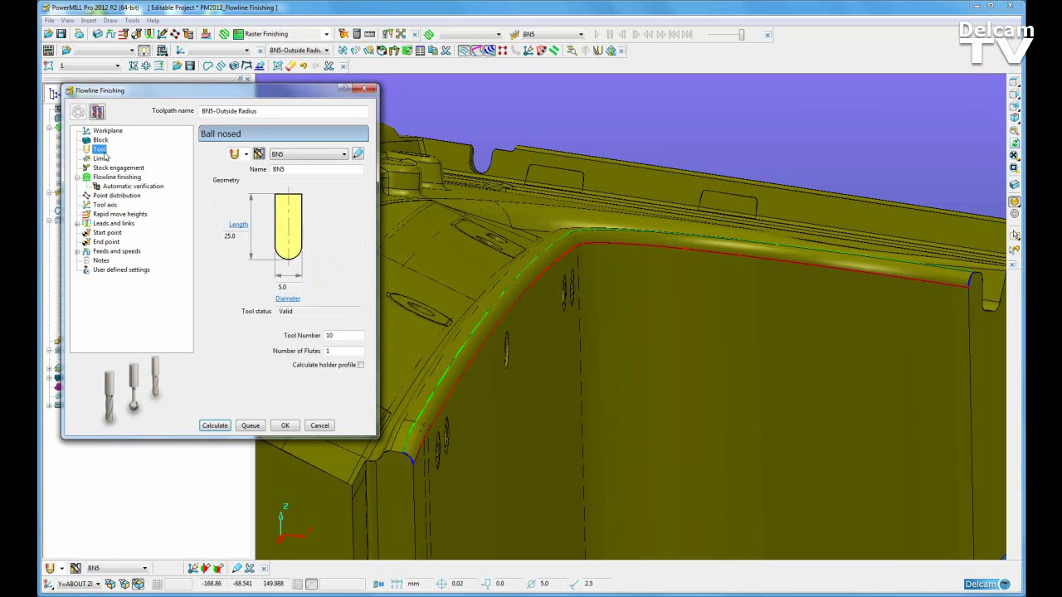
pyautogui.click(105, 205)
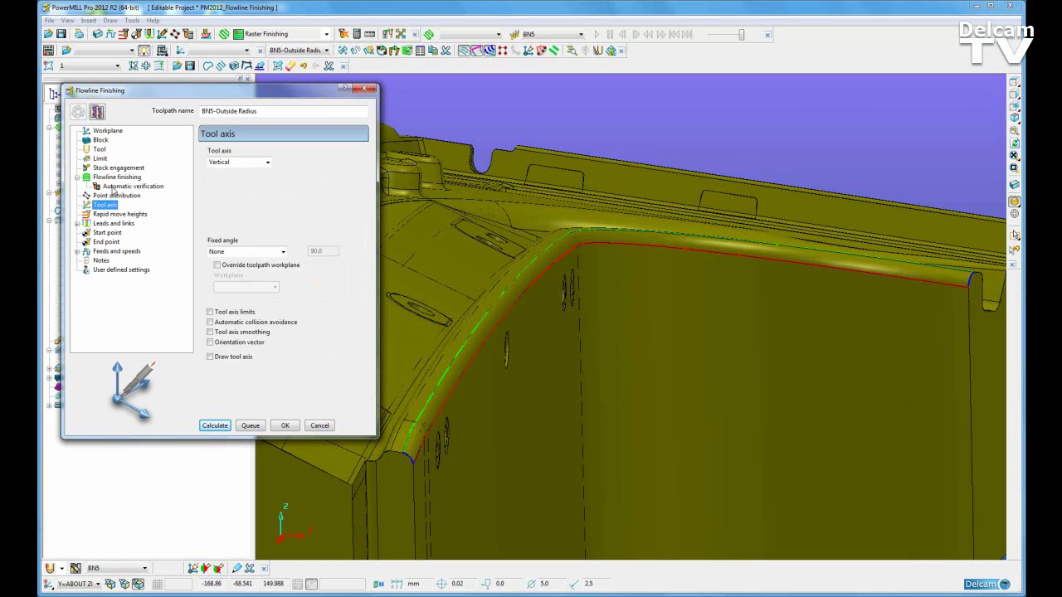
pyautogui.click(117, 177)
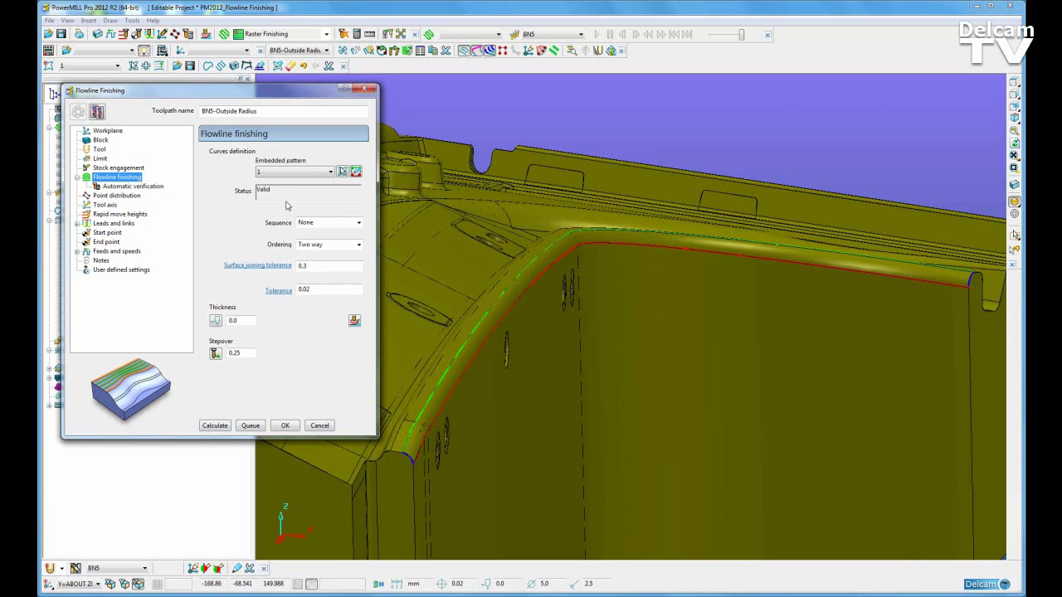
# Open the flowline curve definition for pattern 1 and try swapping the drive curves with the limit curves
pyautogui.click(356, 173)
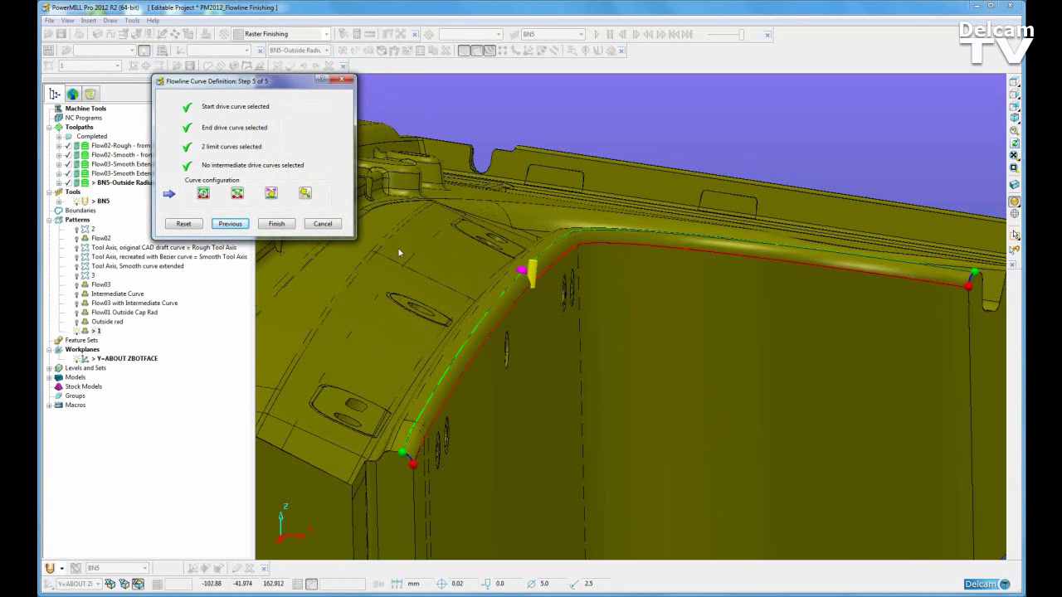
pyautogui.moveTo(505, 283); pyautogui.dragTo(572, 282, button='middle')
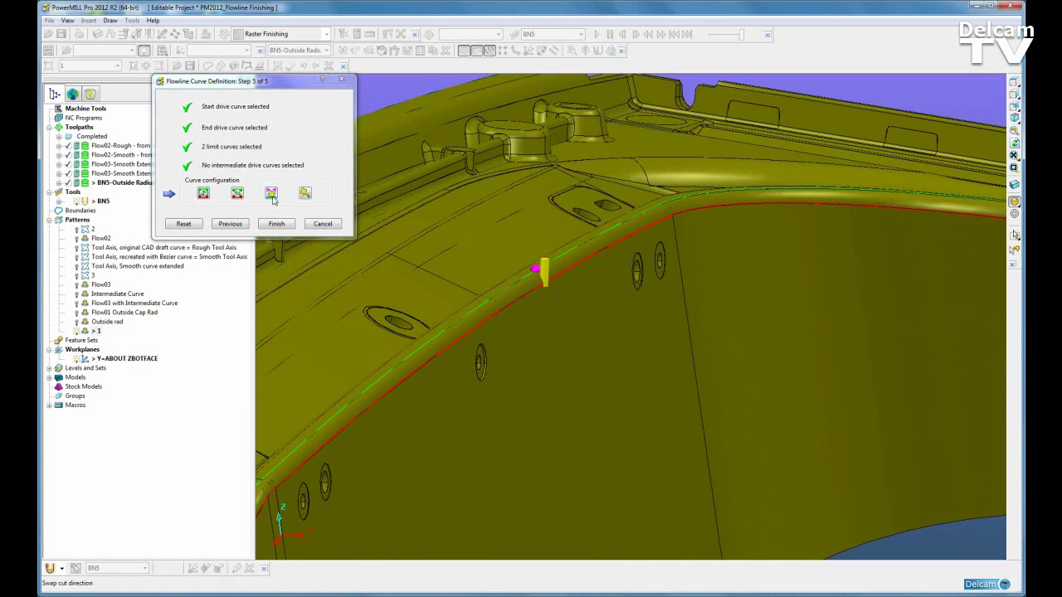
pyautogui.click(205, 199)
pyautogui.click(205, 199)
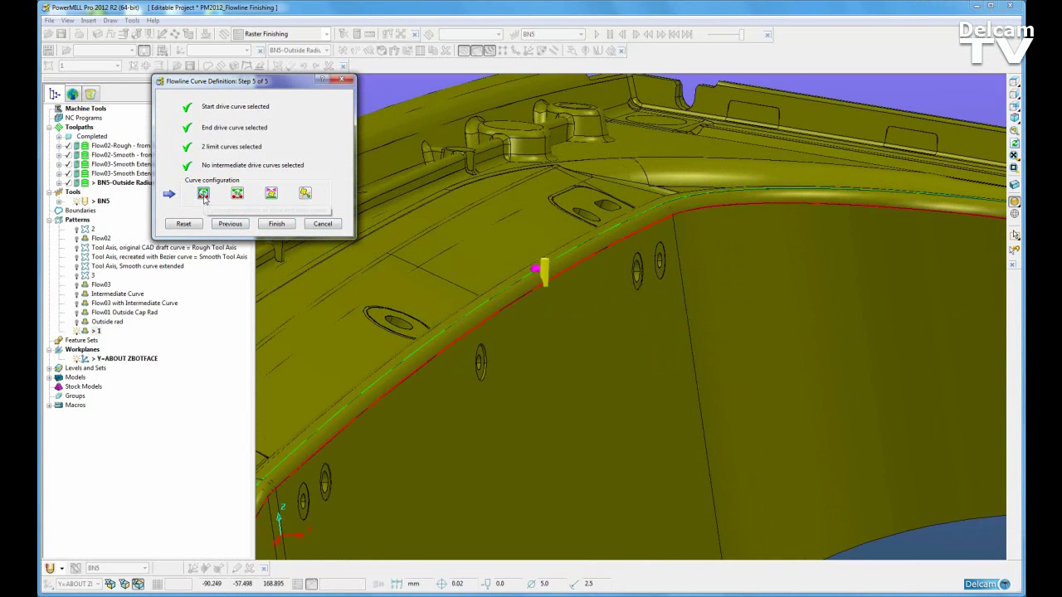
pyautogui.click(417, 270)
pyautogui.scroll(-1, 417, 272)
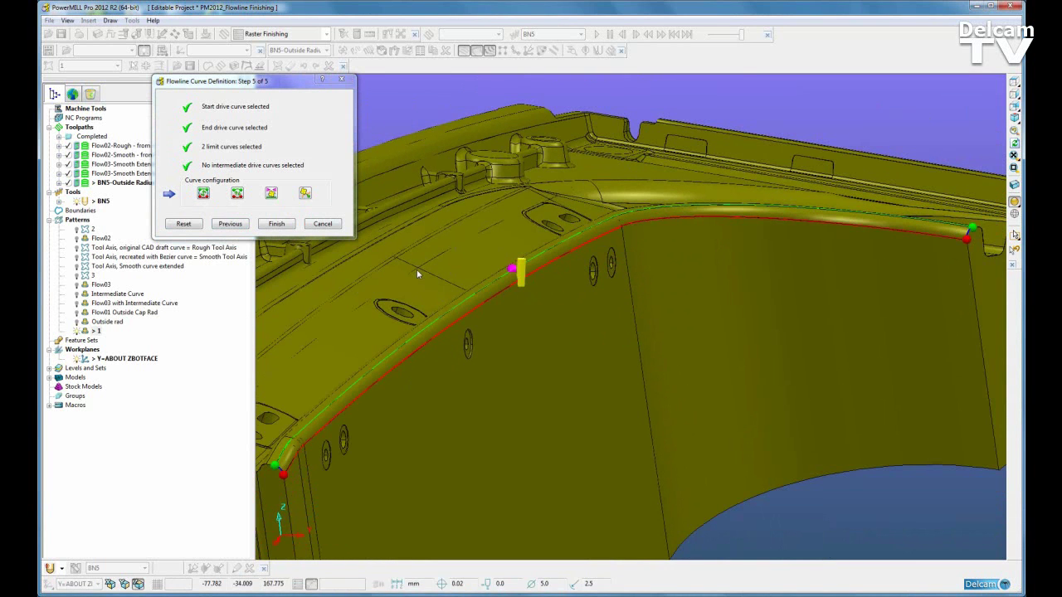
pyautogui.click(204, 195)
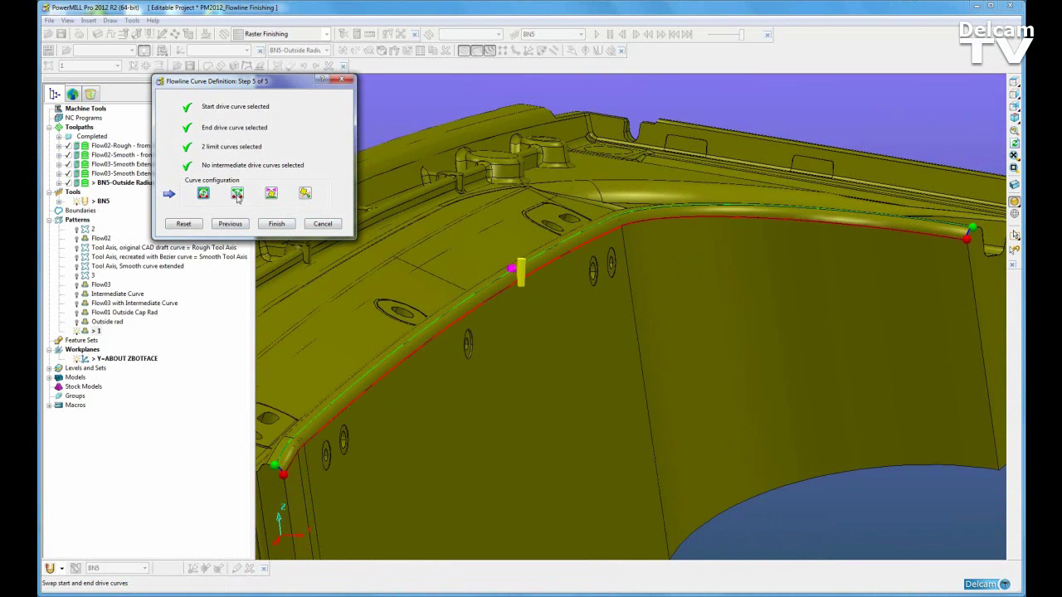
# Swap the start and end drive curves repeatedly, ending with the original order
pyautogui.click(237, 195)
pyautogui.click(238, 197)
pyautogui.click(238, 197)
pyautogui.click(238, 197)
pyautogui.click(238, 198)
pyautogui.click(238, 197)
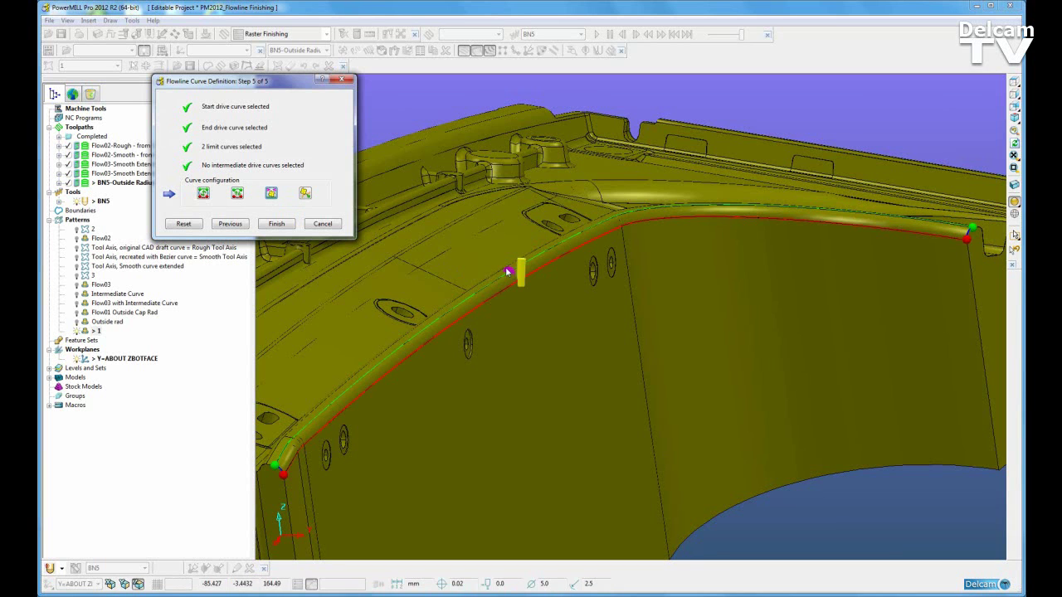
# Switch the machining side of the drive curves and back again, and finish the curve definition
pyautogui.click(305, 196)
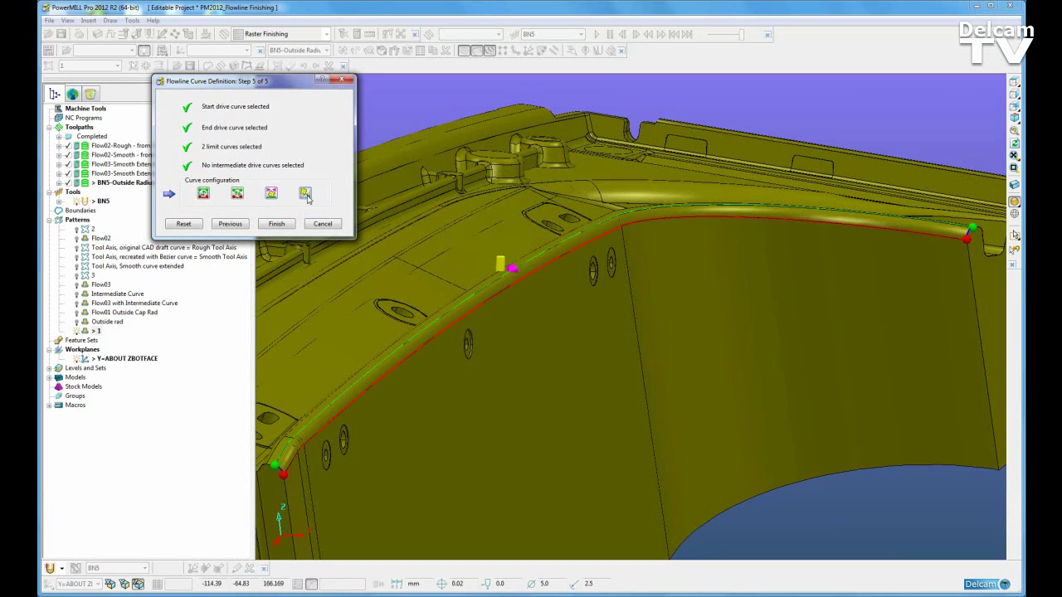
pyautogui.click(305, 196)
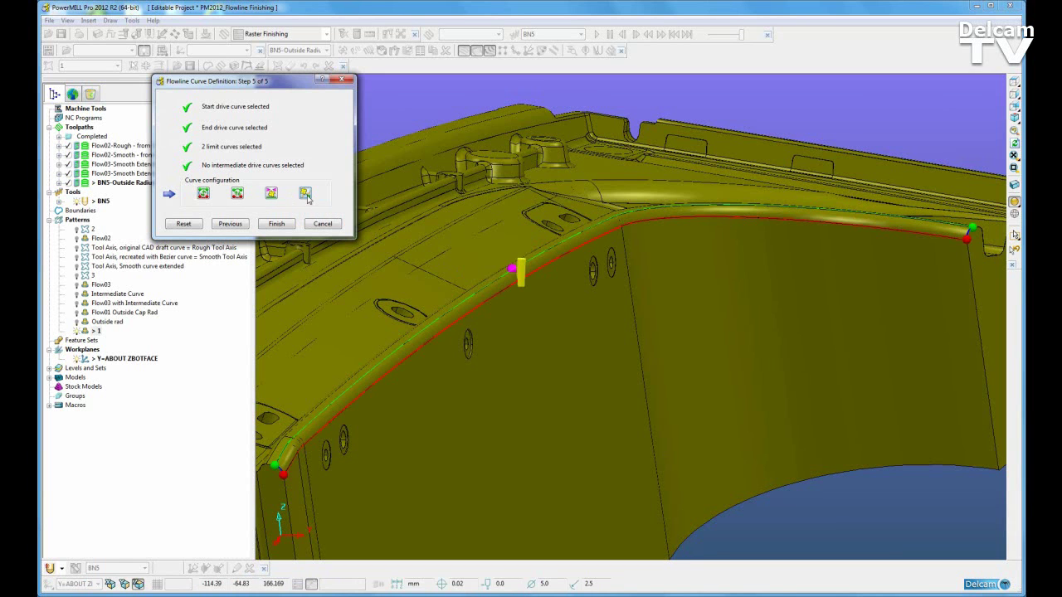
pyautogui.click(277, 224)
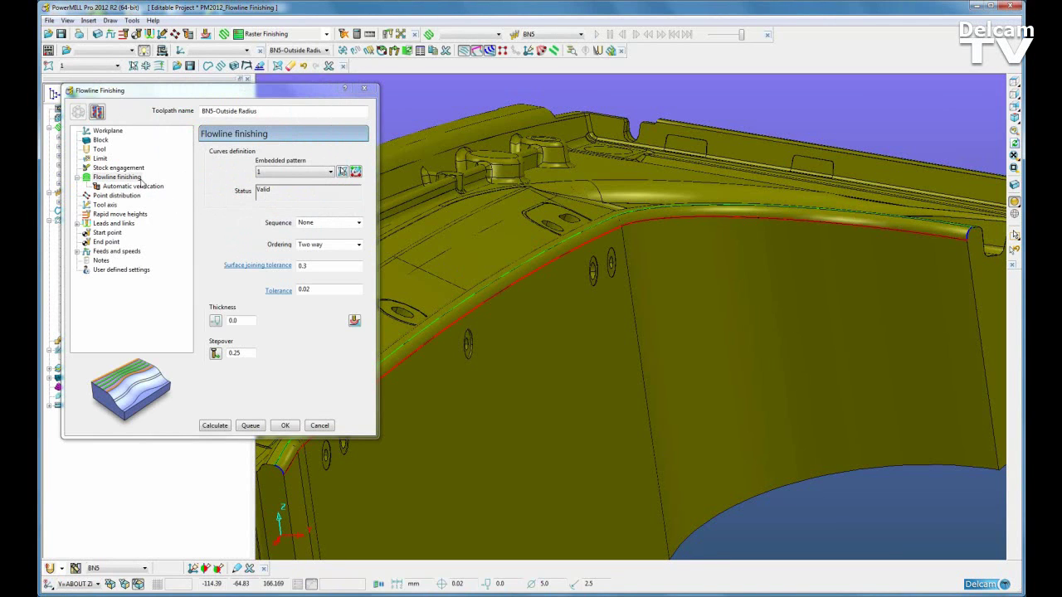
# Calculate the BN5-Outside Radius flowline toolpath, close its settings and examine the passes on the radius
pyautogui.click(213, 426)
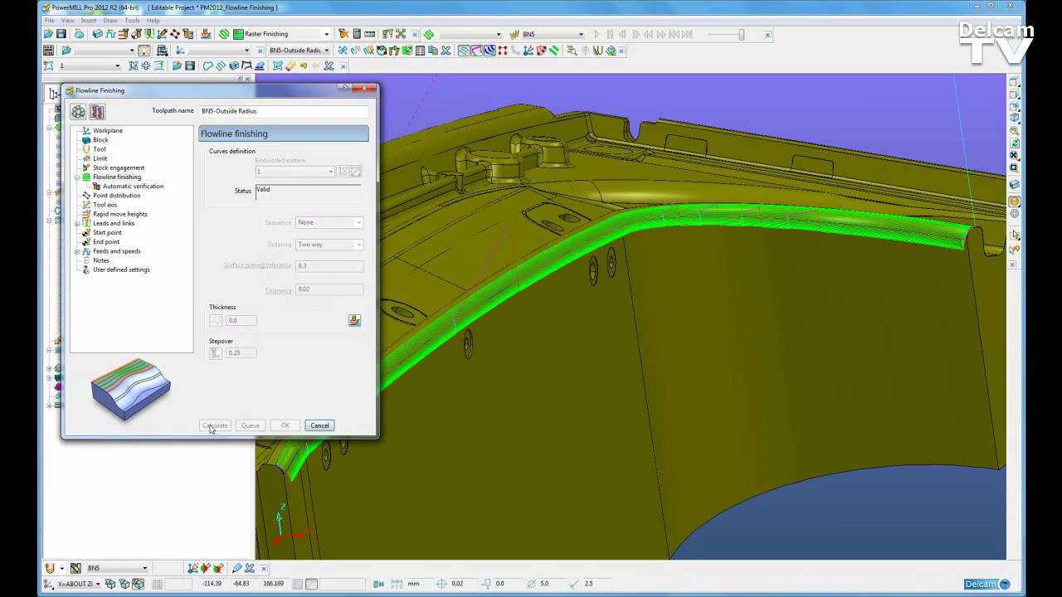
pyautogui.moveTo(497, 290); pyautogui.dragTo(581, 286, button='middle')
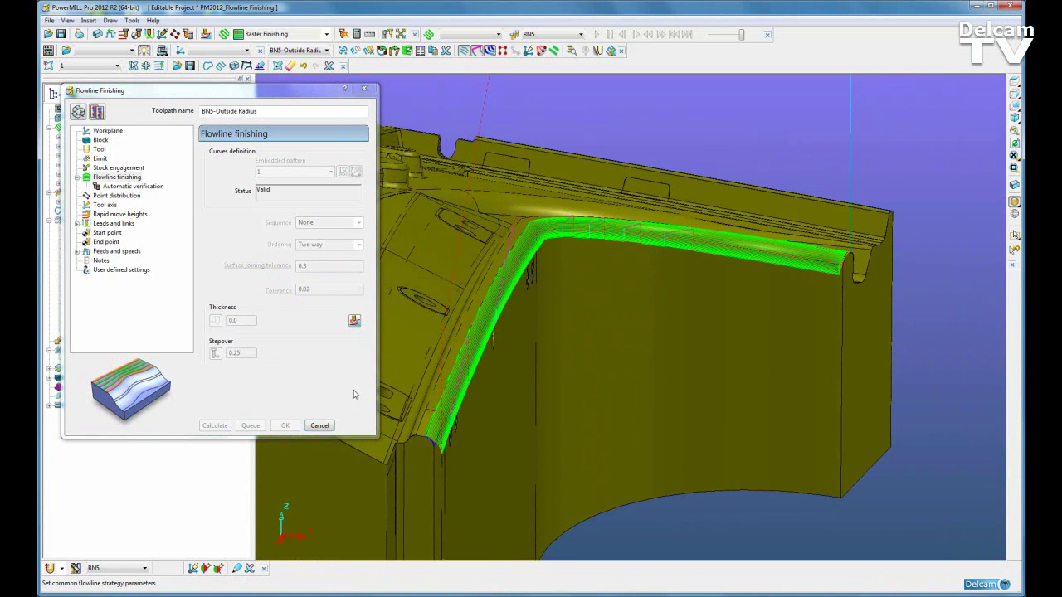
pyautogui.click(319, 425)
pyautogui.moveTo(692, 322); pyautogui.dragTo(576, 289, button='middle')
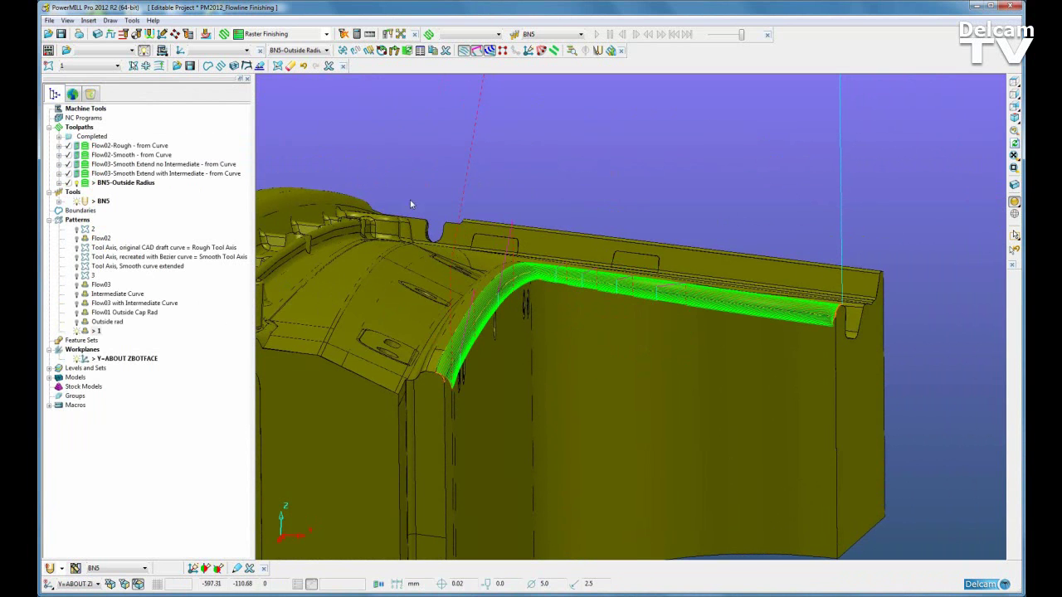
pyautogui.moveTo(465, 332); pyautogui.dragTo(407, 356, button='middle')
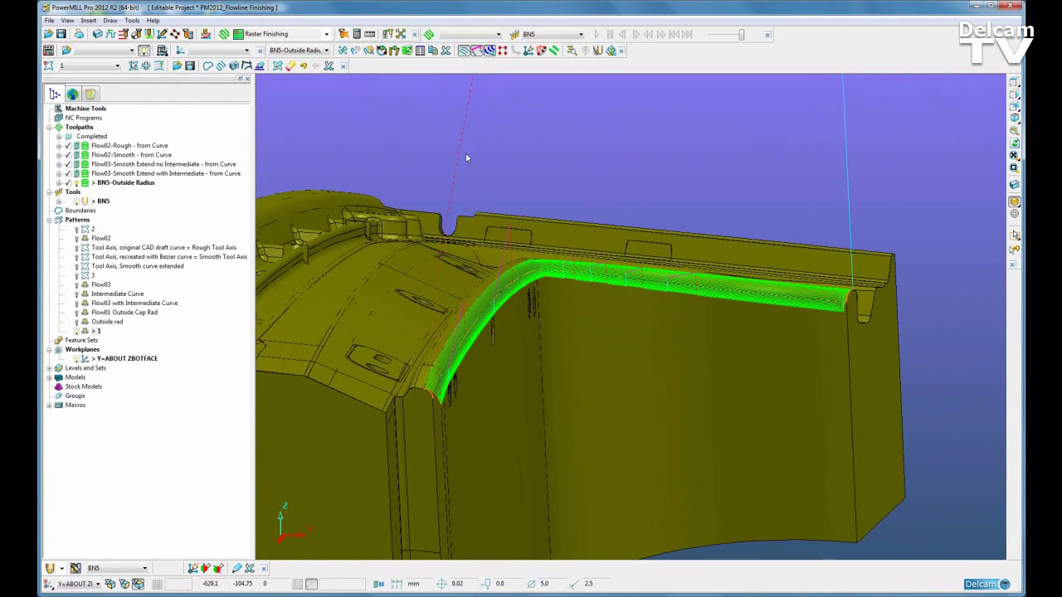
# Hide the toolpath's link moves and simulate BN5-Outside Radius from its start
pyautogui.click(477, 52)
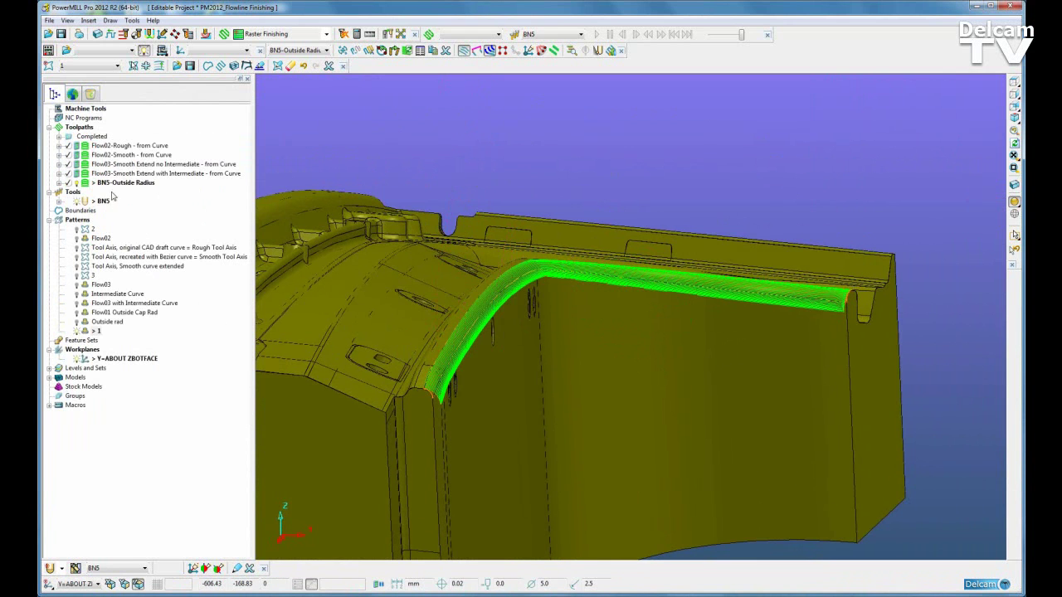
pyautogui.rightClick(83, 189)
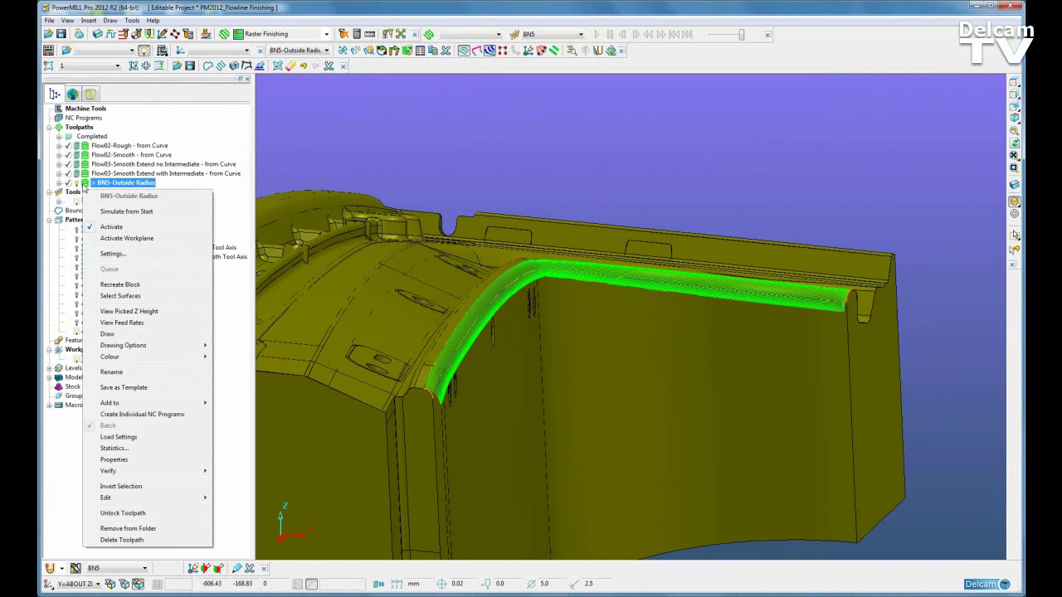
pyautogui.click(133, 208)
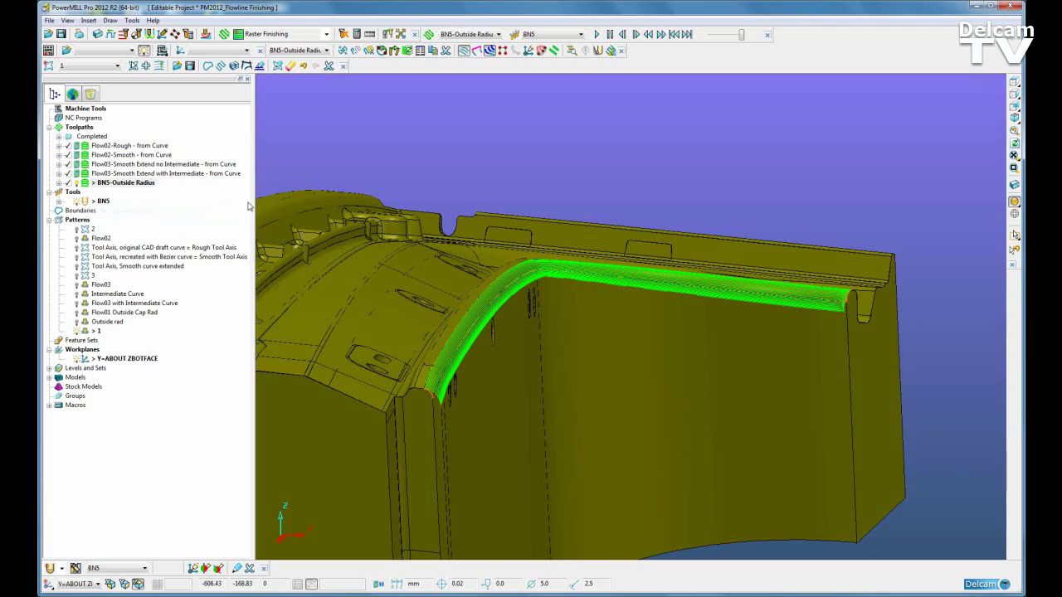
pyautogui.click(596, 35)
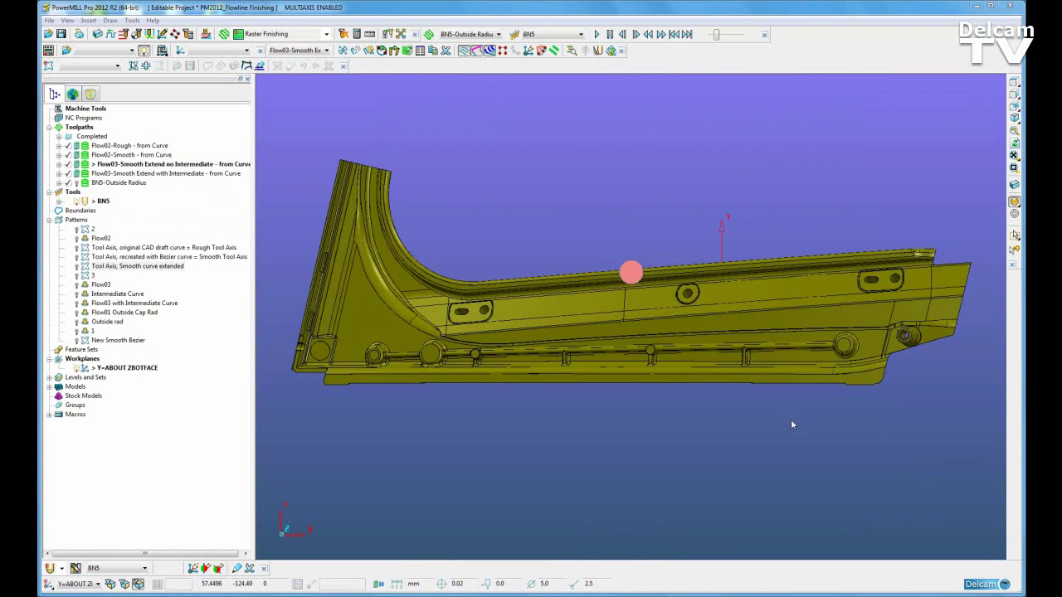
# Check the part for undercut areas in a 3D view with draft angle shading, and restore plain shading
pyautogui.moveTo(792, 423); pyautogui.dragTo(669, 305, button='middle')
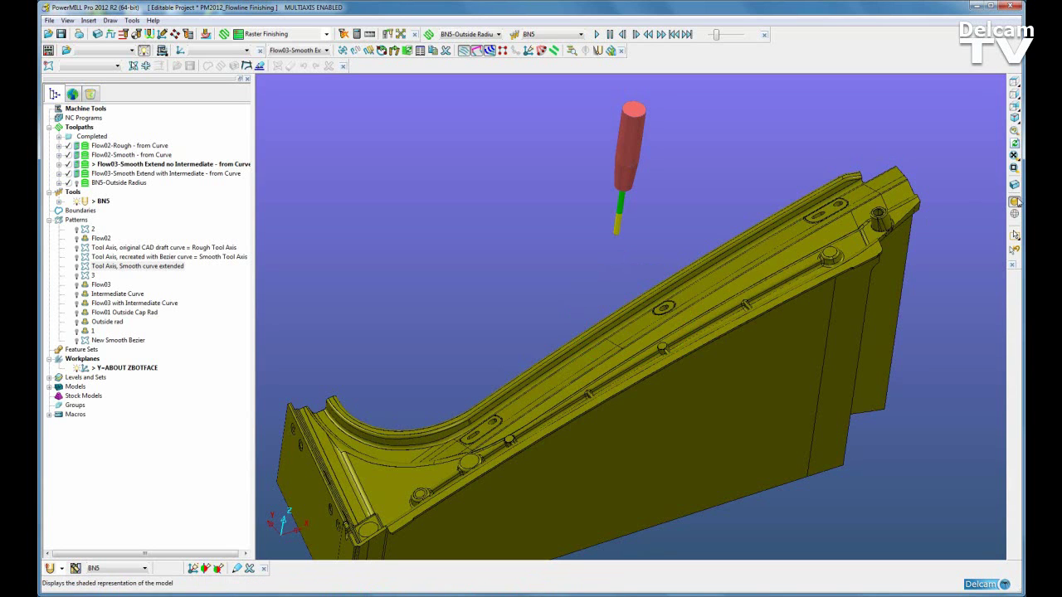
pyautogui.moveTo(1014, 202)
pyautogui.click(959, 202)
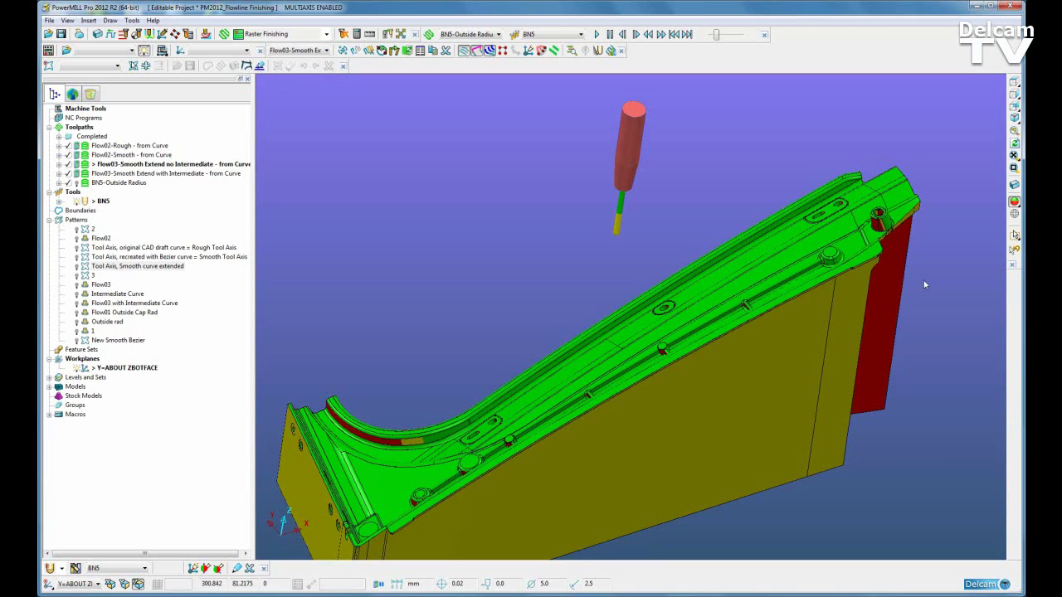
pyautogui.moveTo(1014, 202)
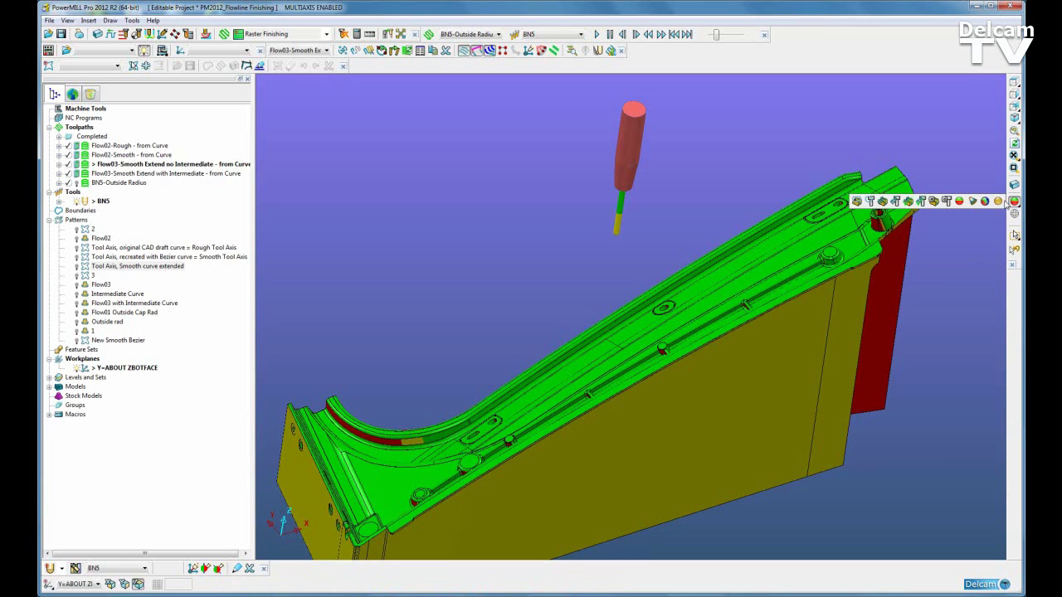
pyautogui.click(998, 201)
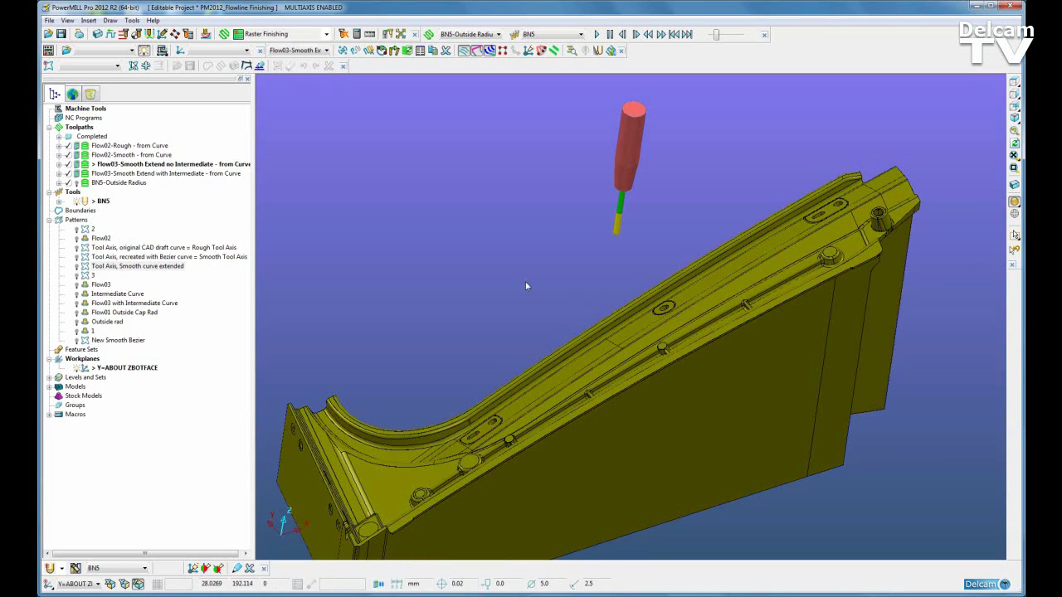
# Display the Flow03 and "Tool Axis, Smooth curve extended" patterns and examine them along the part's curved edge
pyautogui.click(77, 285)
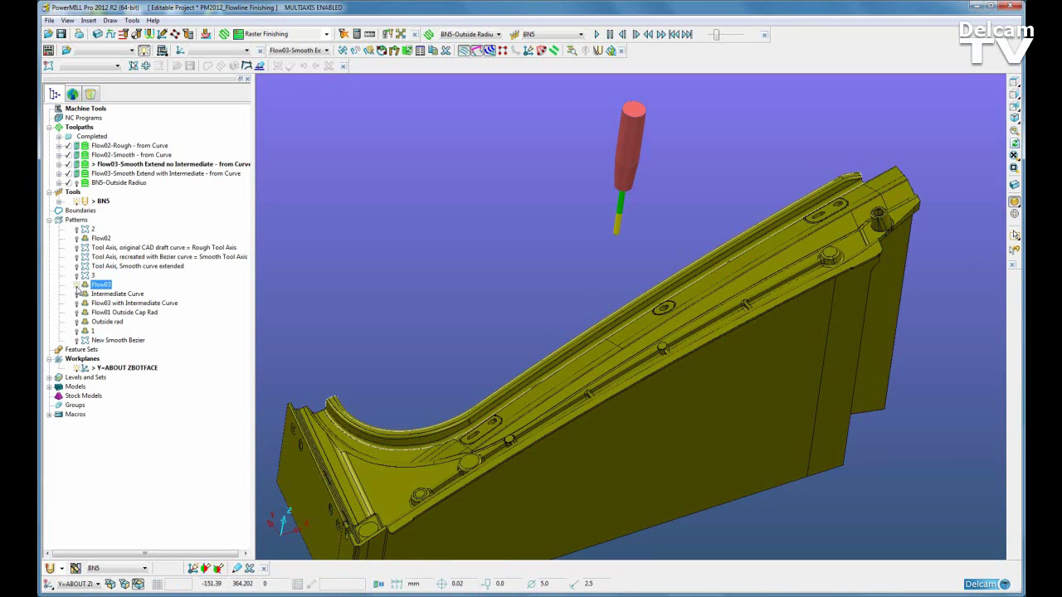
pyautogui.moveTo(696, 286); pyautogui.dragTo(618, 311, button='middle')
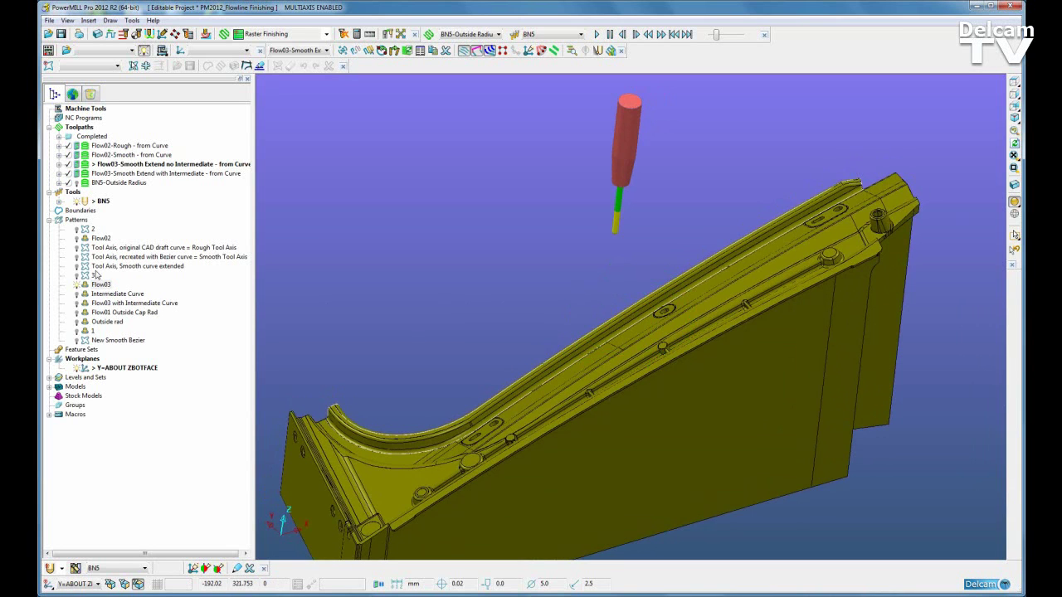
pyautogui.click(78, 269)
pyautogui.moveTo(618, 332); pyautogui.dragTo(668, 345, button='middle')
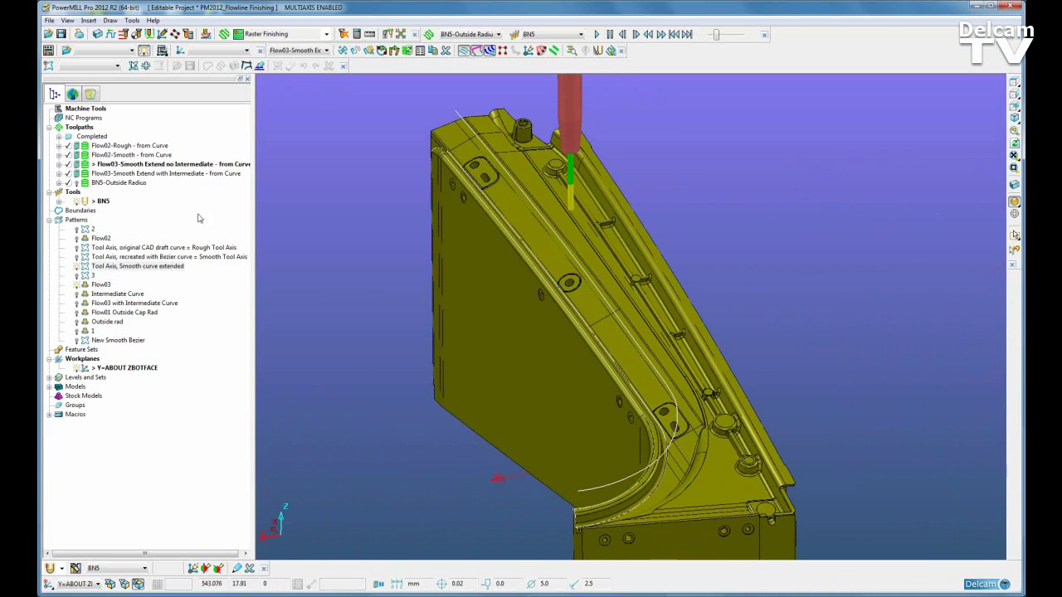
# Open the settings of the "Flow03-Smooth Extend no Intermediate - from Curve" toolpath and review its embedded pattern and tool axis curve
pyautogui.rightClick(84, 169)
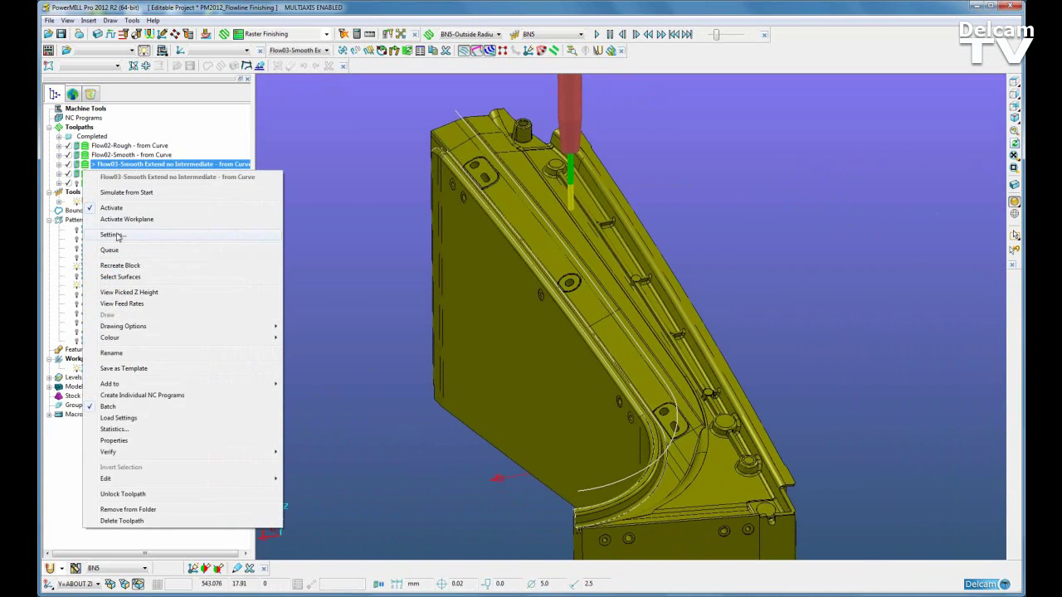
pyautogui.click(116, 230)
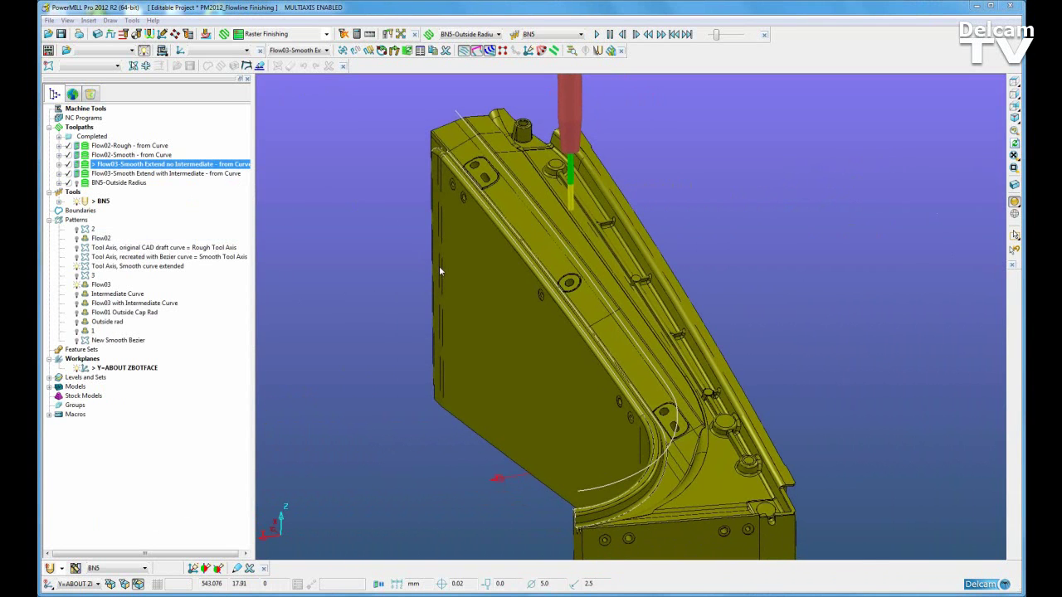
pyautogui.moveTo(548, 363); pyautogui.dragTo(631, 226, button='middle')
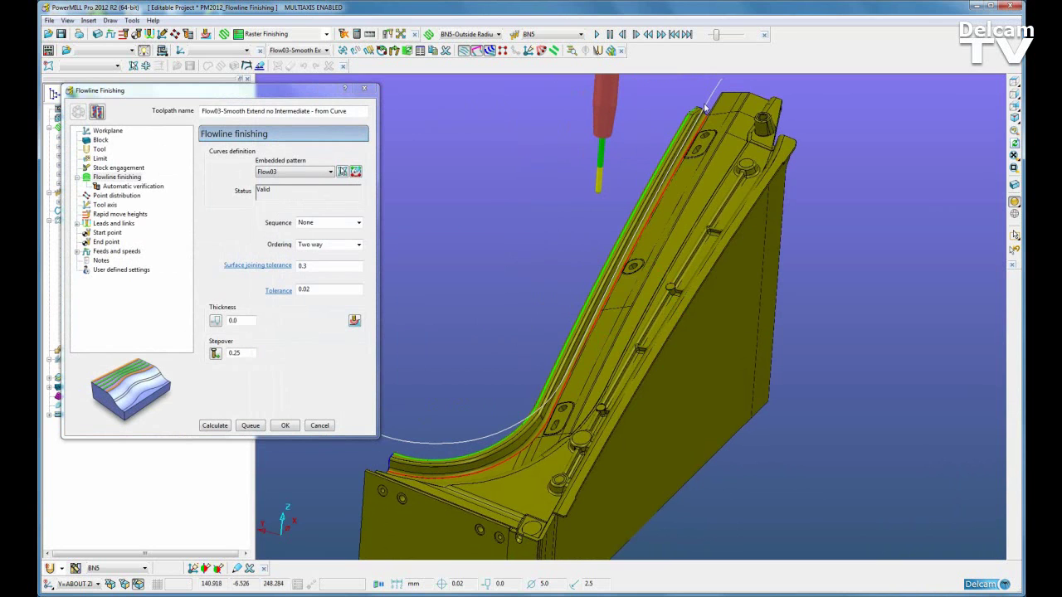
pyautogui.click(106, 205)
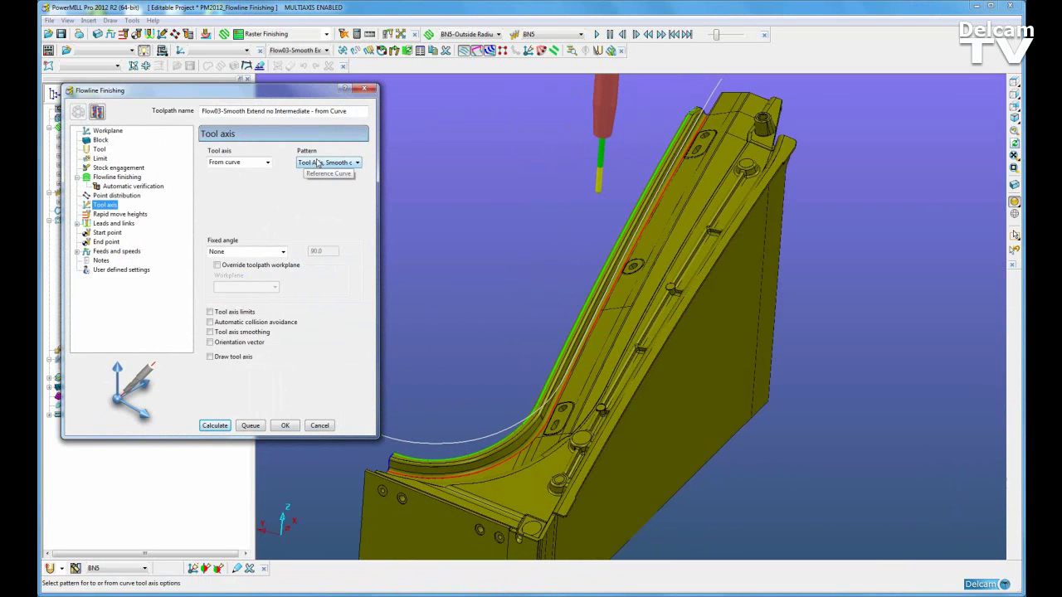
# Calculate the Flow03 toolpath with its from-curve tool axis and examine the passes from the curved end
pyautogui.click(220, 426)
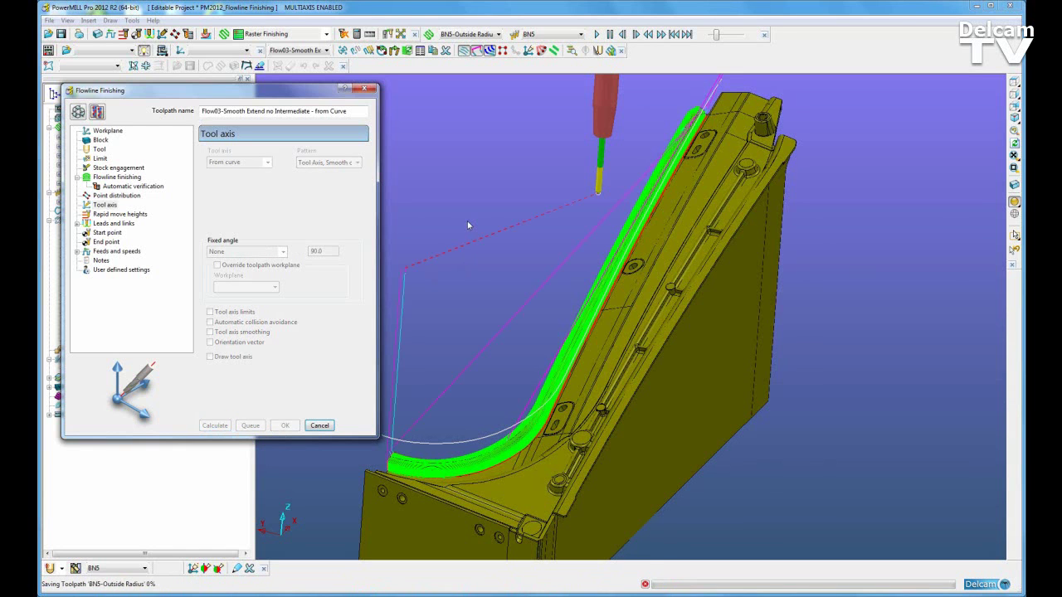
pyautogui.moveTo(605, 301); pyautogui.dragTo(575, 385, button='middle')
pyautogui.scroll(5, 574, 385)
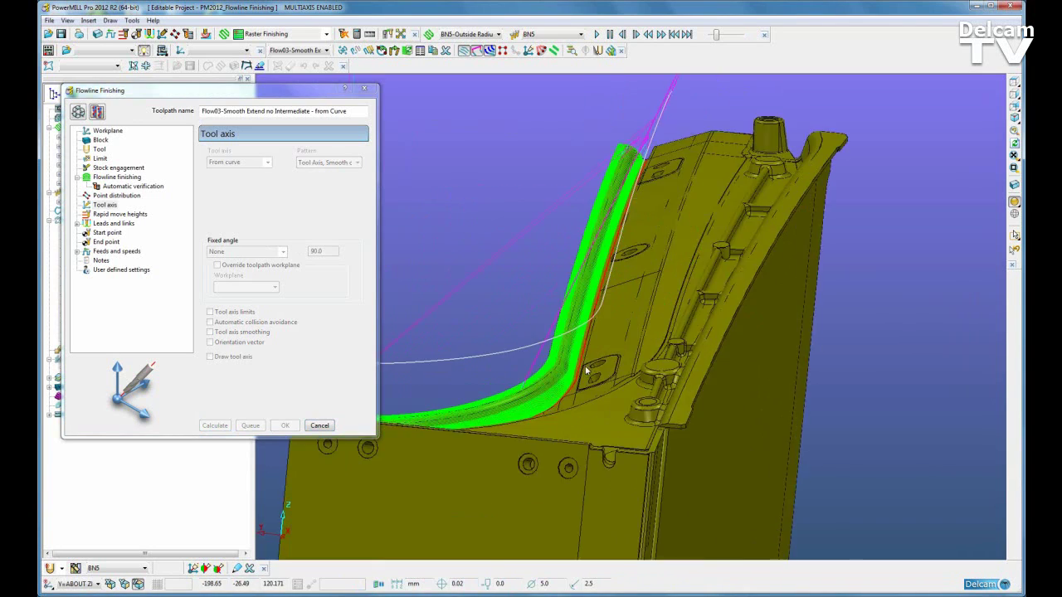
pyautogui.scroll(-5, 553, 349)
pyautogui.moveTo(562, 332)
pyautogui.mouseDown(button='middle')
pyautogui.moveTo(576, 308)
pyautogui.moveTo(578, 320)
pyautogui.moveTo(549, 326)
pyautogui.mouseUp(button='middle')
pyautogui.scroll(-2, 651, 154)
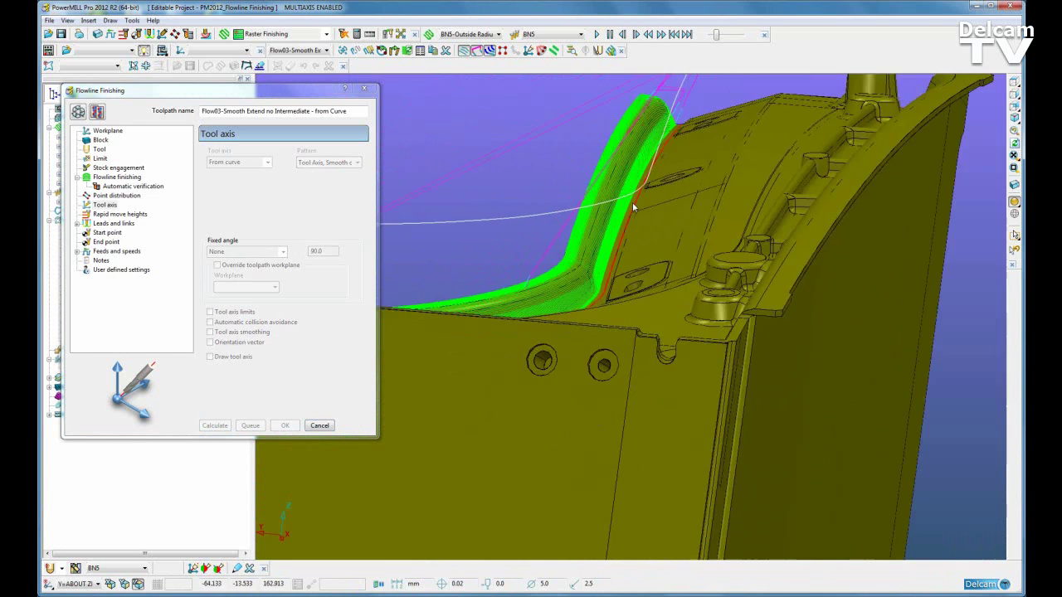
# Examine the Flow03 toolpath's passes from the side and close up at the profiled end of the part's edge
pyautogui.moveTo(624, 277); pyautogui.dragTo(685, 331, button='middle')
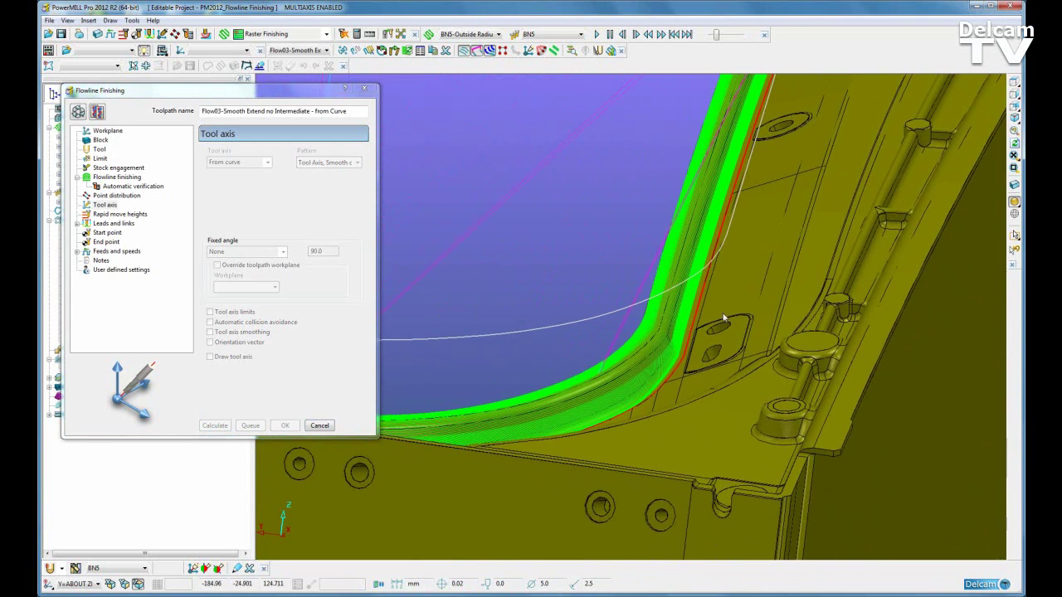
pyautogui.click(1015, 114)
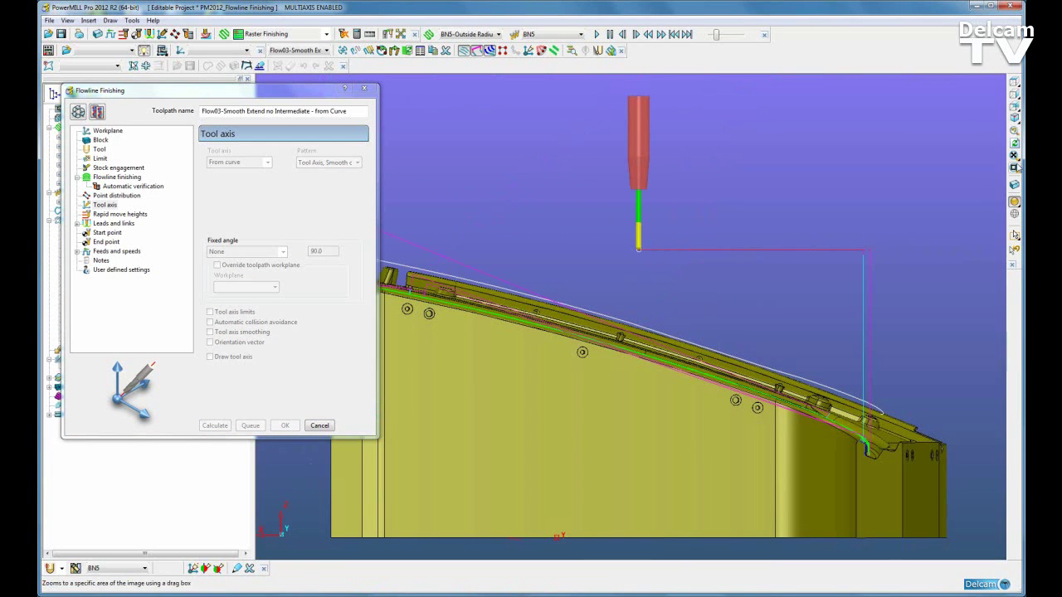
pyautogui.scroll(5, 856, 429)
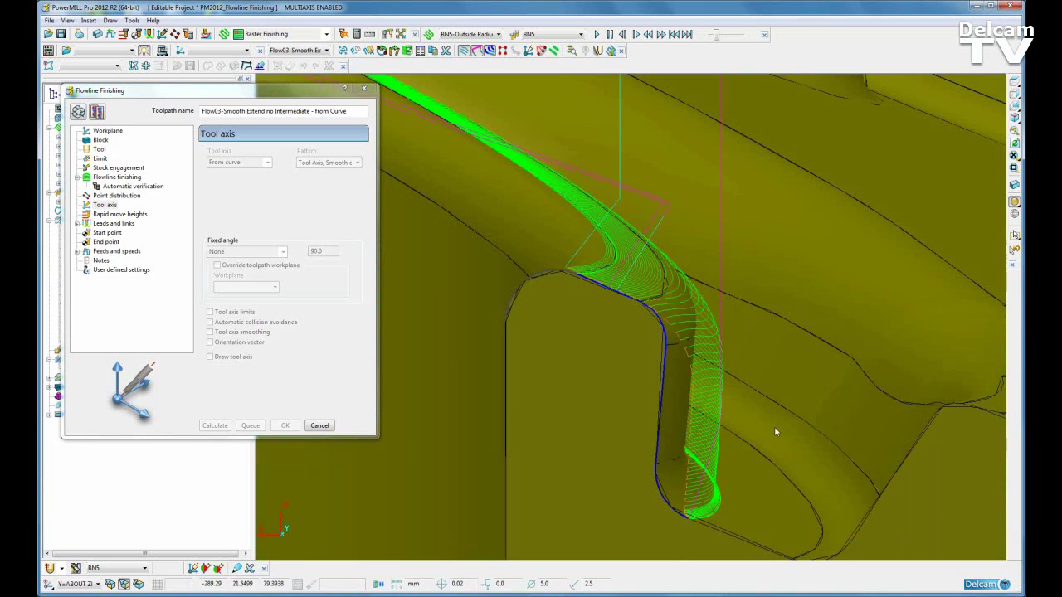
pyautogui.moveTo(724, 394); pyautogui.dragTo(641, 277, button='middle')
pyautogui.scroll(3, 606, 363)
pyautogui.moveTo(553, 297); pyautogui.dragTo(809, 246, button='middle')
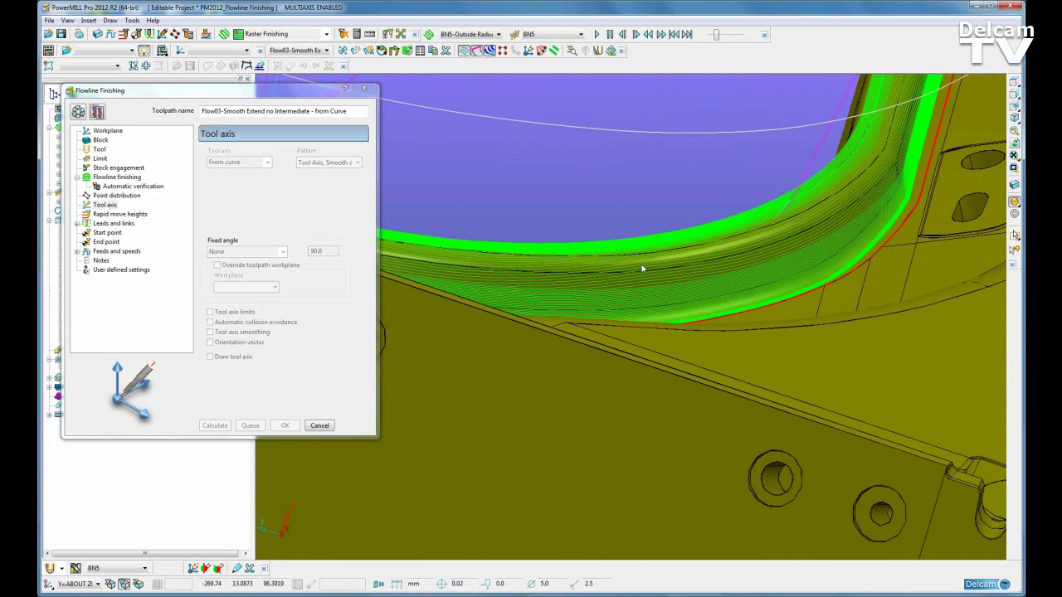
# Examine the calculated passes around the curved corner and along the straight length of the edge
pyautogui.moveTo(767, 274); pyautogui.dragTo(619, 447, button='middle')
pyautogui.keyDown('shift'); pyautogui.moveTo(802, 104); pyautogui.dragTo(682, 349, button='middle'); pyautogui.keyUp('shift')
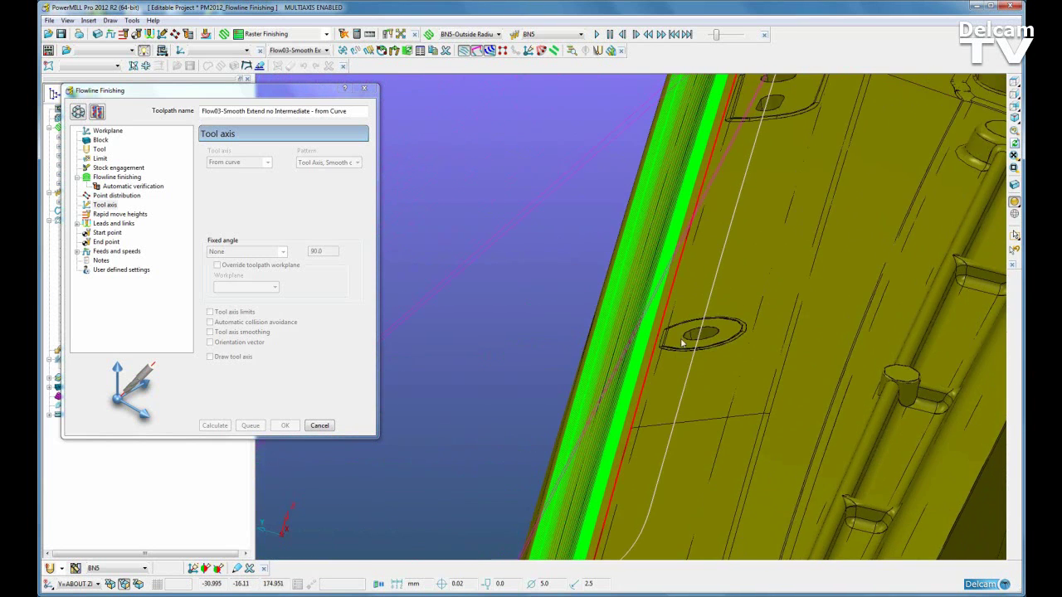
pyautogui.scroll(-3, 692, 319)
pyautogui.scroll(-1, 687, 324)
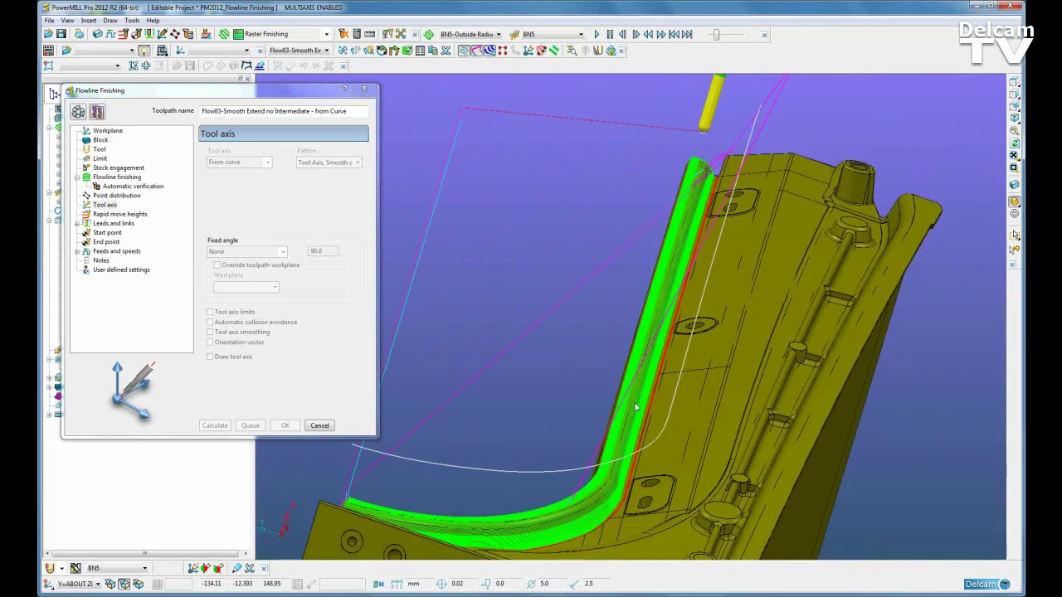
pyautogui.moveTo(636, 406); pyautogui.dragTo(571, 417, button='middle')
pyautogui.moveTo(845, 268); pyautogui.dragTo(630, 309, button='middle')
pyautogui.moveTo(641, 243); pyautogui.dragTo(597, 264, button='middle')
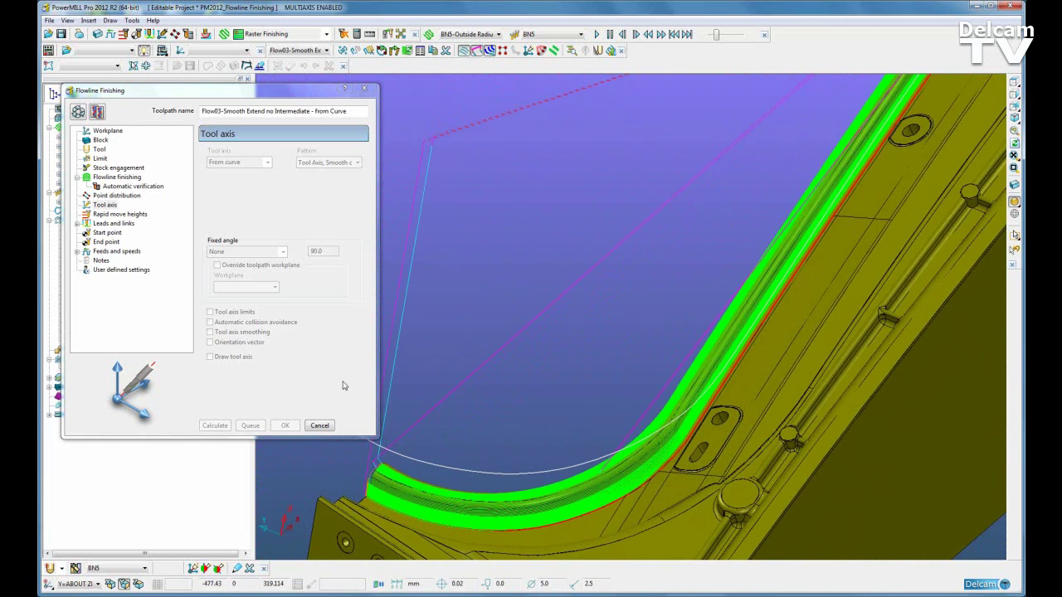
# Close the toolpath settings and deactivate the "Flow03-Smooth Extend no Intermediate - from Curve" toolpath
pyautogui.click(320, 425)
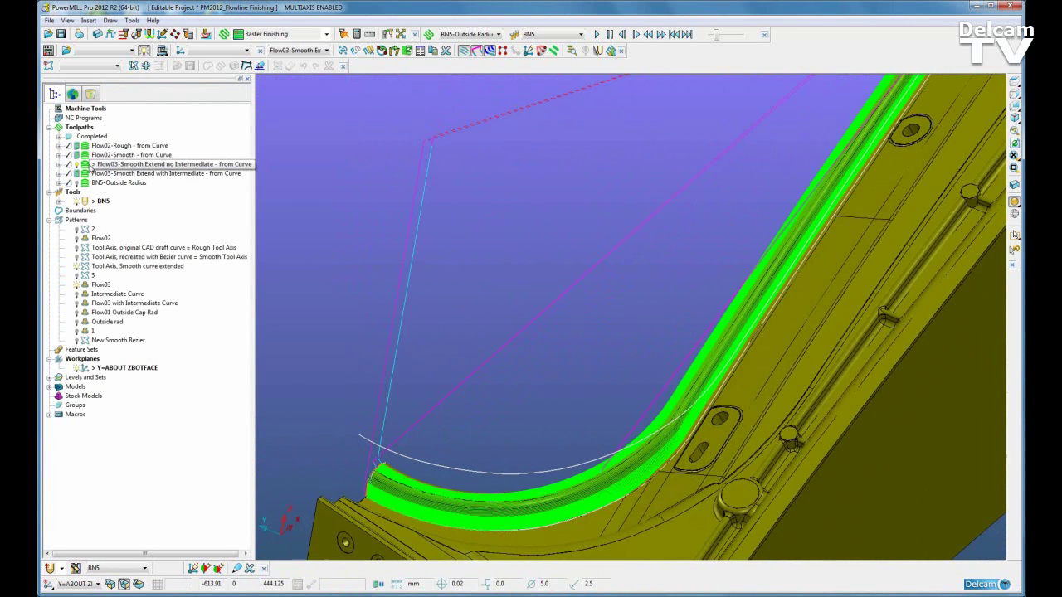
pyautogui.rightClick(85, 168)
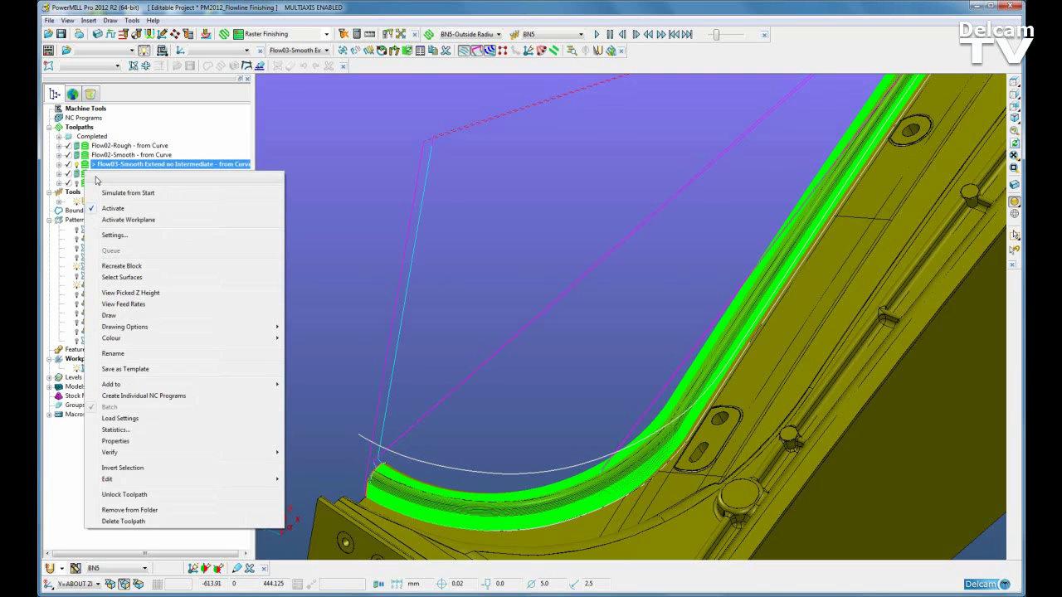
pyautogui.click(116, 200)
pyautogui.moveTo(466, 223); pyautogui.dragTo(454, 235, button='middle')
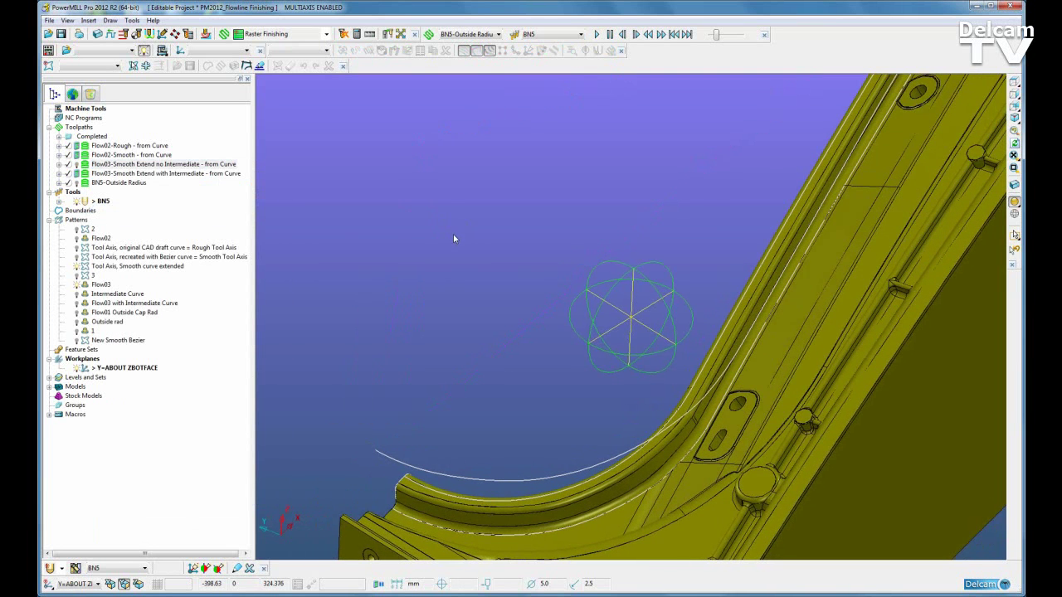
# Display the Intermediate Curve pattern in place of Flow03 and examine it along the full length of the part's edge
pyautogui.click(76, 286)
pyautogui.moveTo(664, 370); pyautogui.dragTo(817, 398, button='middle')
pyautogui.click(84, 294)
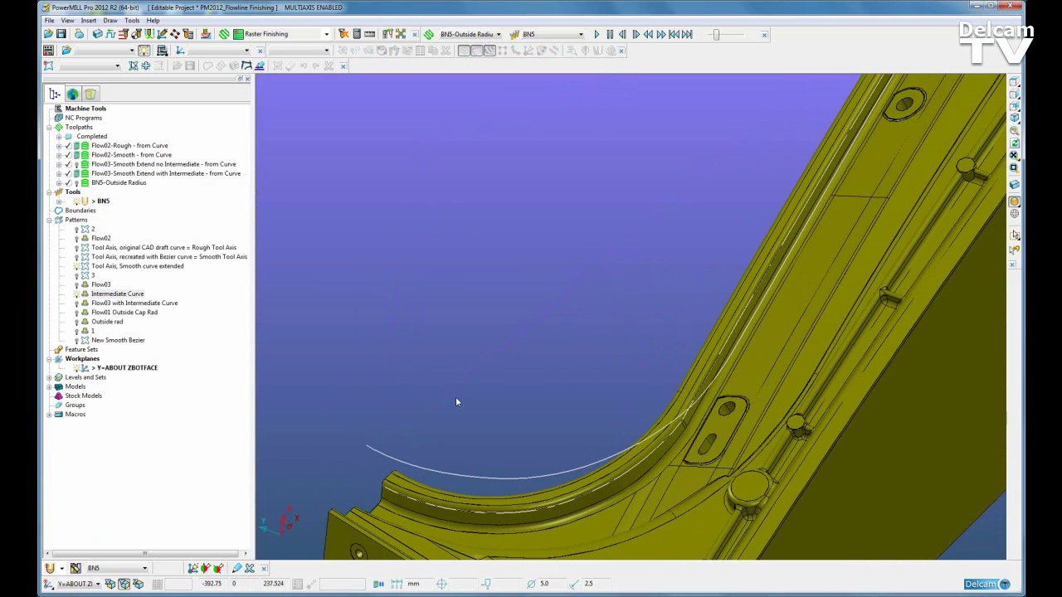
pyautogui.scroll(5, 397, 492)
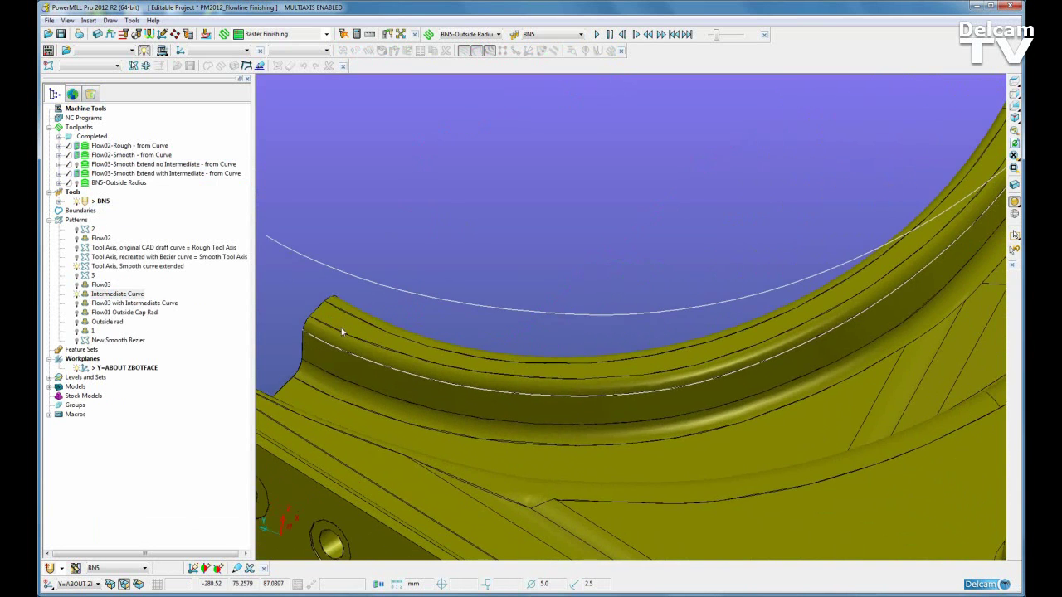
pyautogui.moveTo(753, 362); pyautogui.dragTo(645, 244, button='middle')
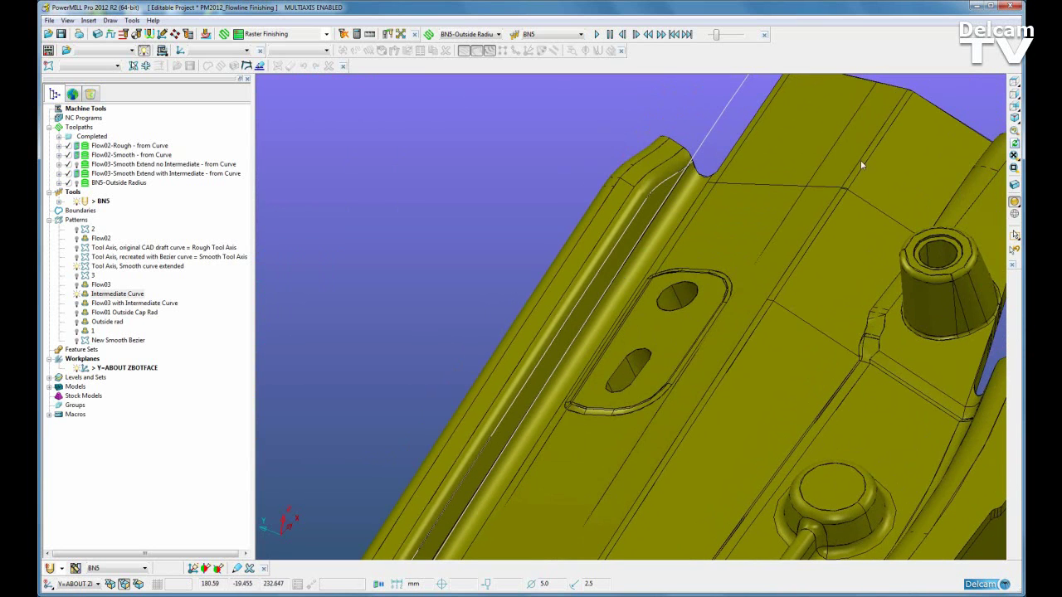
pyautogui.click(1014, 156)
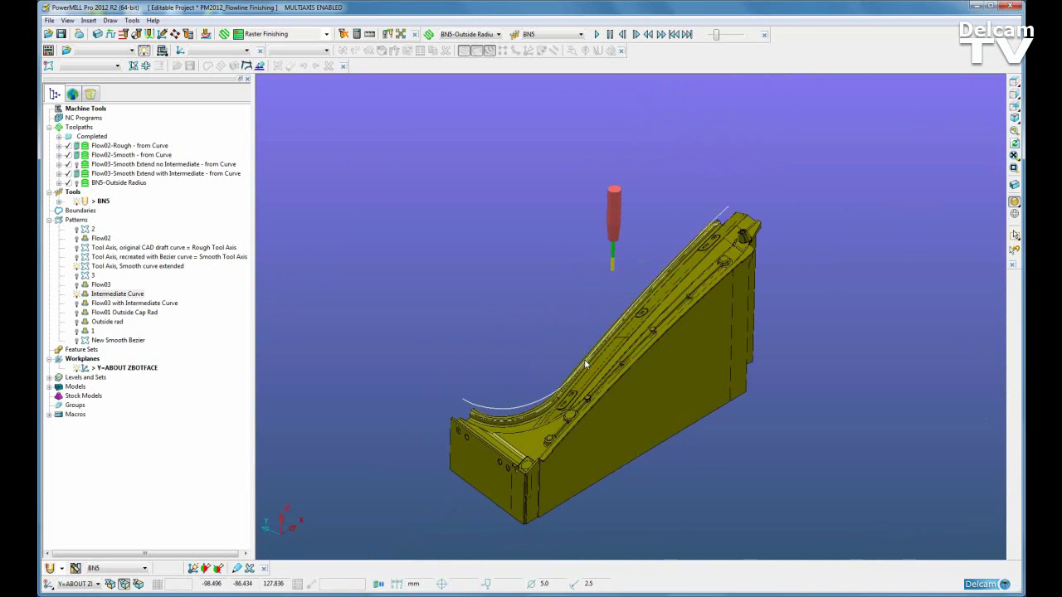
pyautogui.scroll(5, 502, 433)
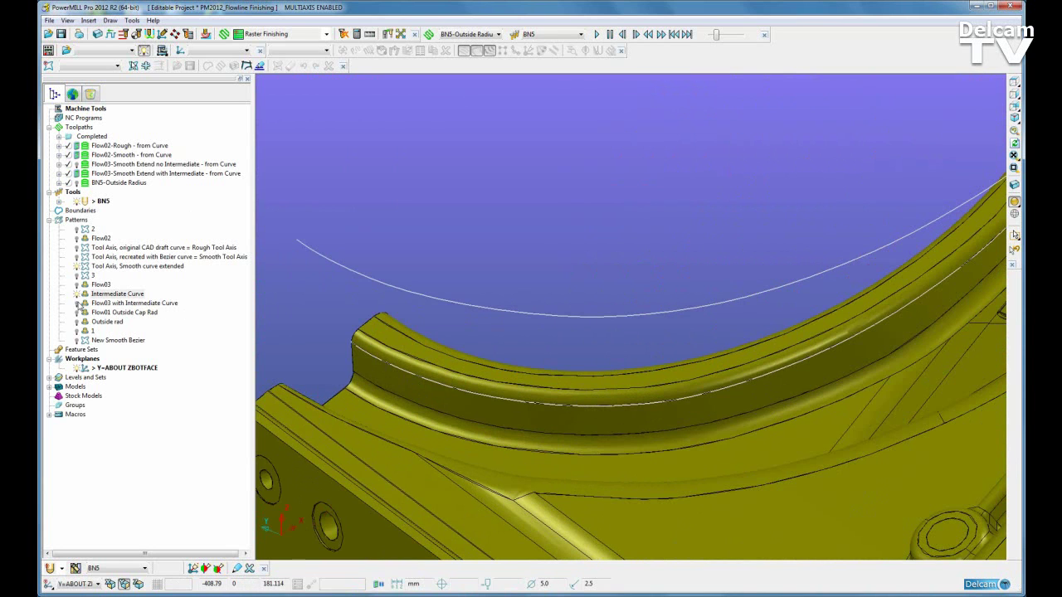
# Hide the Intermediate Curve pattern, and duplicate the Flow03 pattern with the copy displayed and activated
pyautogui.click(77, 295)
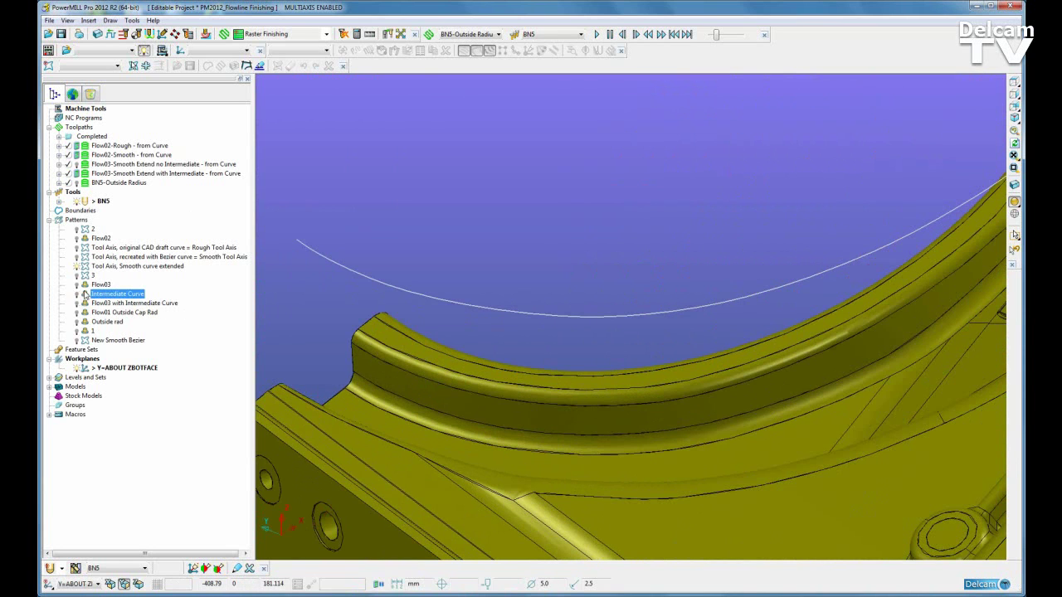
pyautogui.click(100, 239)
pyautogui.click(79, 221)
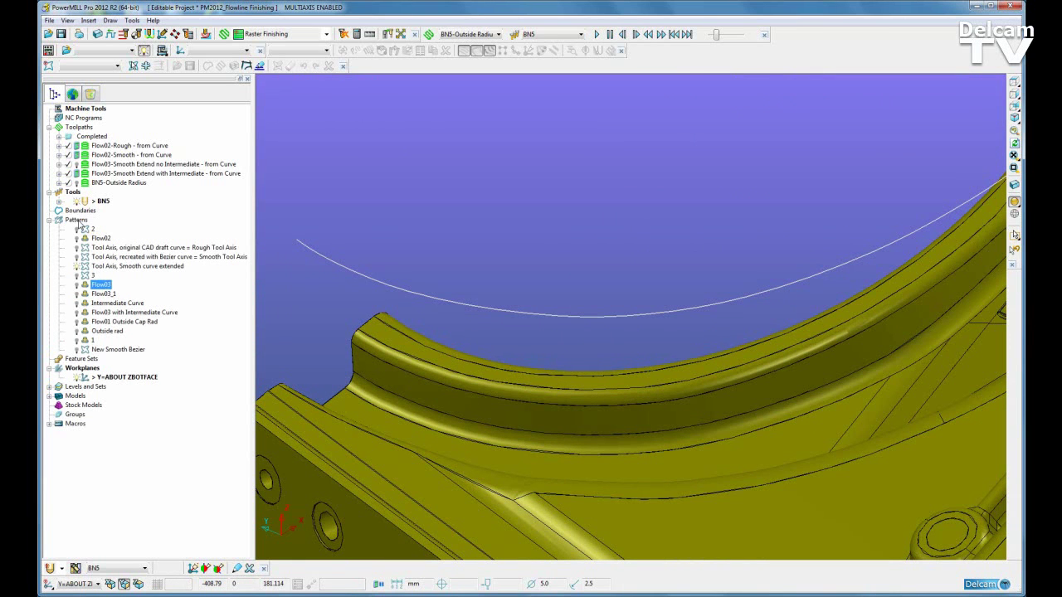
pyautogui.click(89, 295)
pyautogui.click(77, 296)
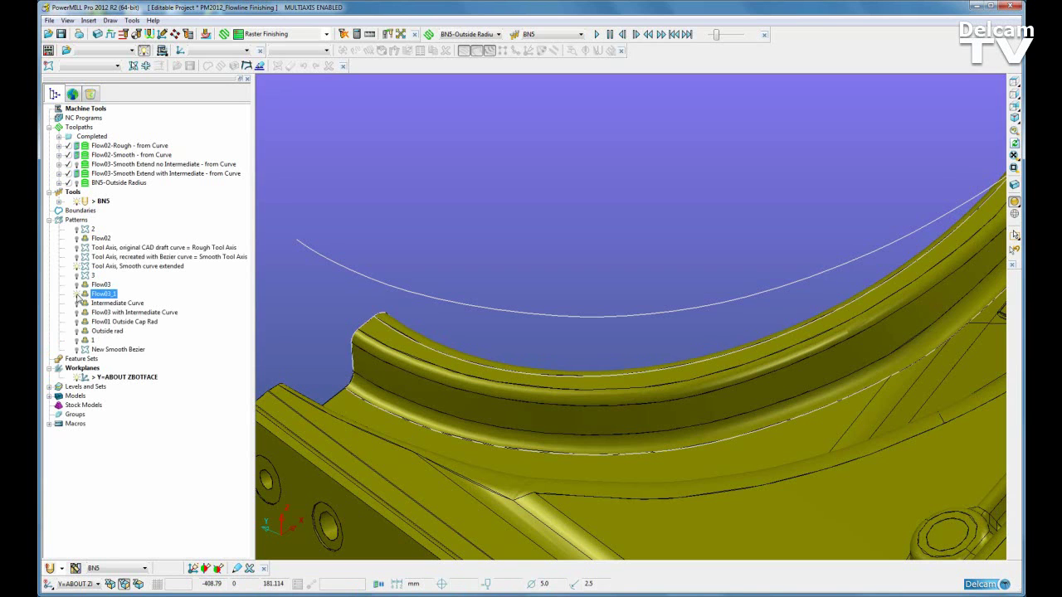
pyautogui.rightClick(83, 297)
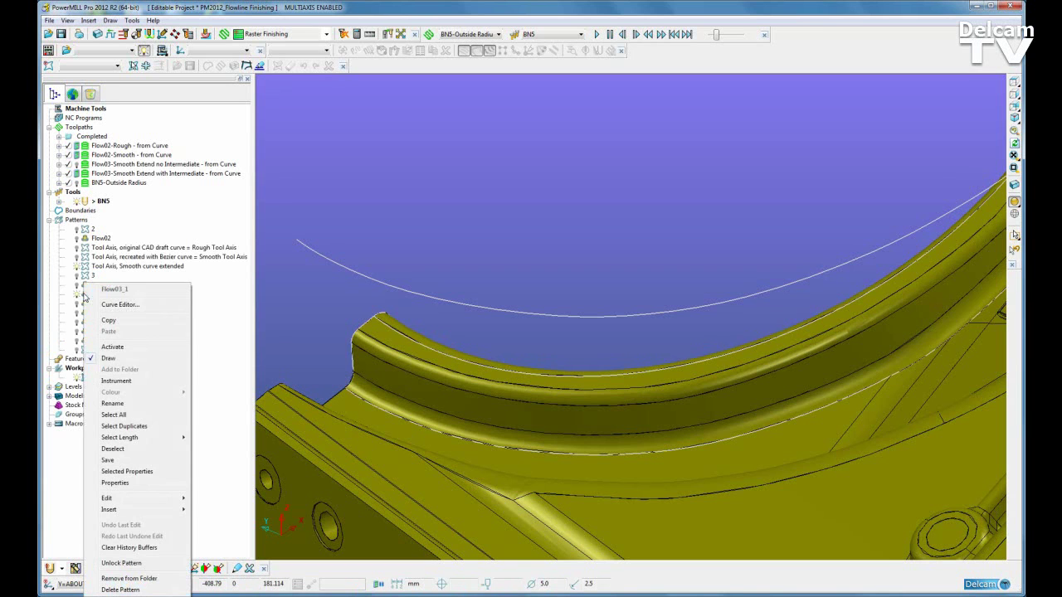
pyautogui.click(116, 344)
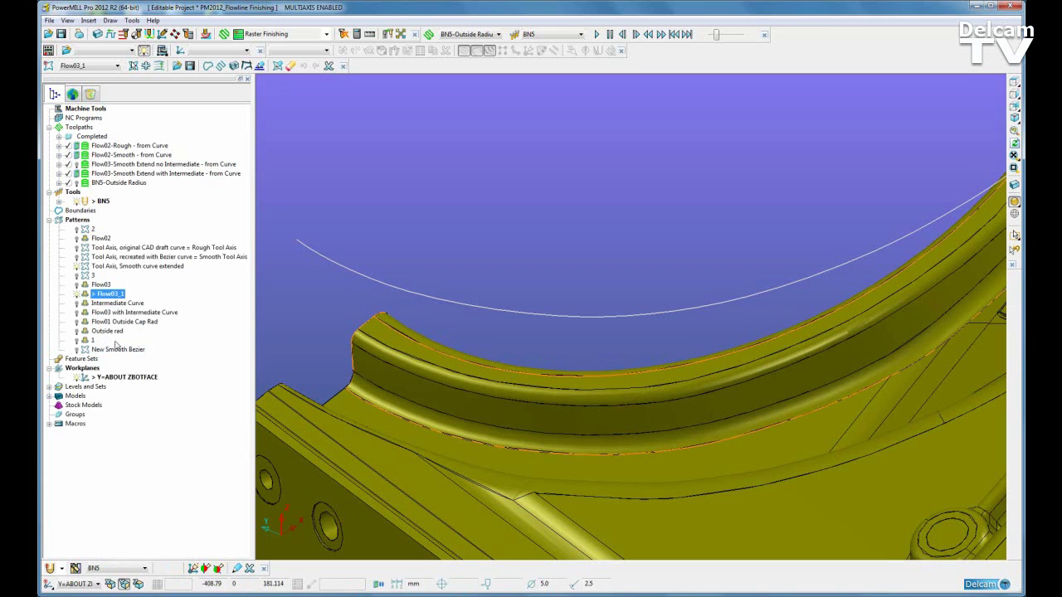
# Collect the Intermediate Curve into the active copy of the Flow03 pattern
pyautogui.click(146, 67)
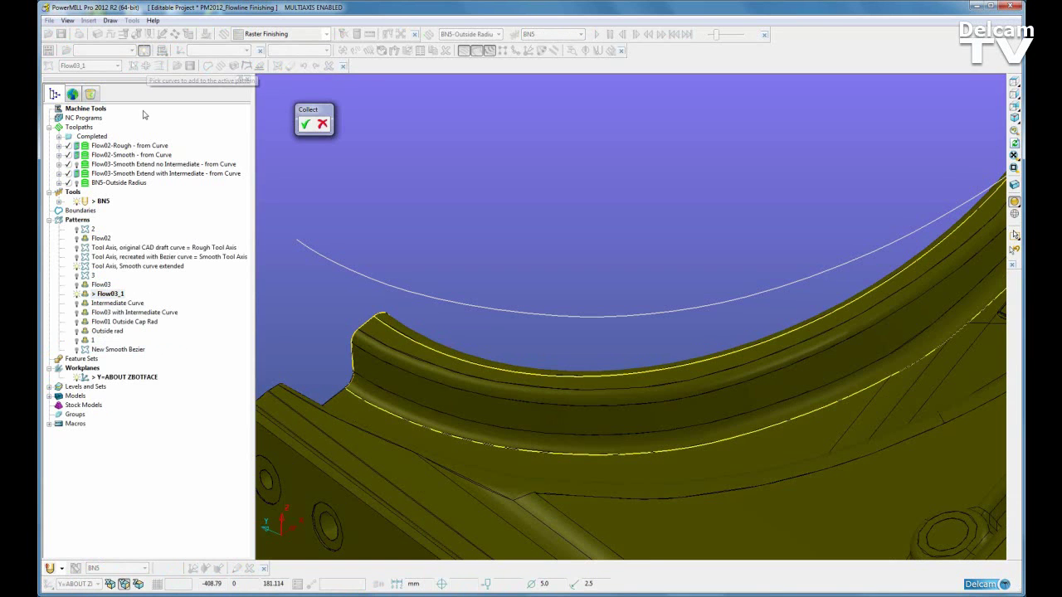
pyautogui.click(78, 304)
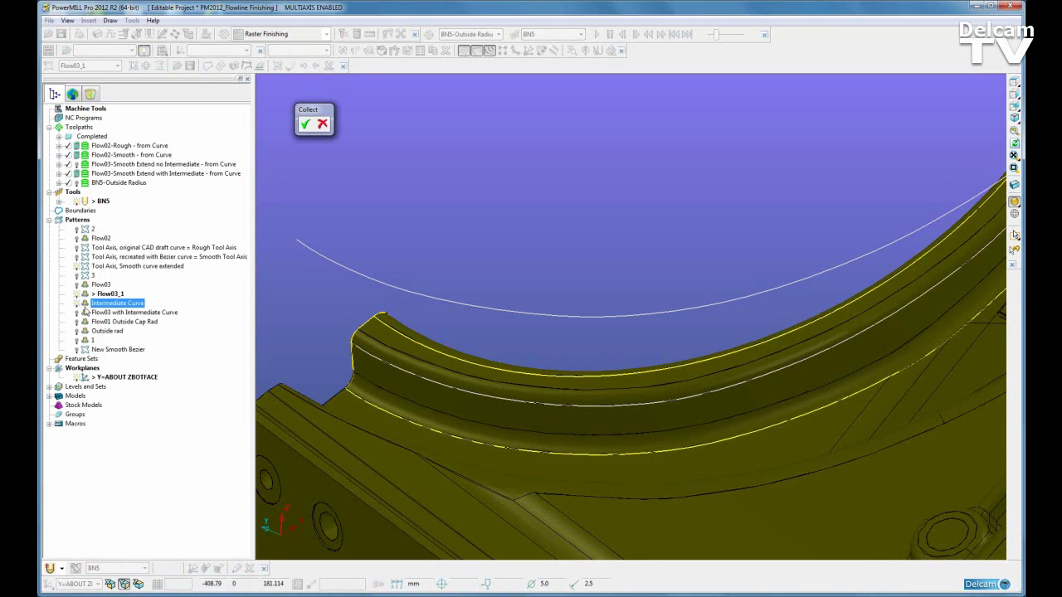
pyautogui.click(395, 366)
pyautogui.click(304, 123)
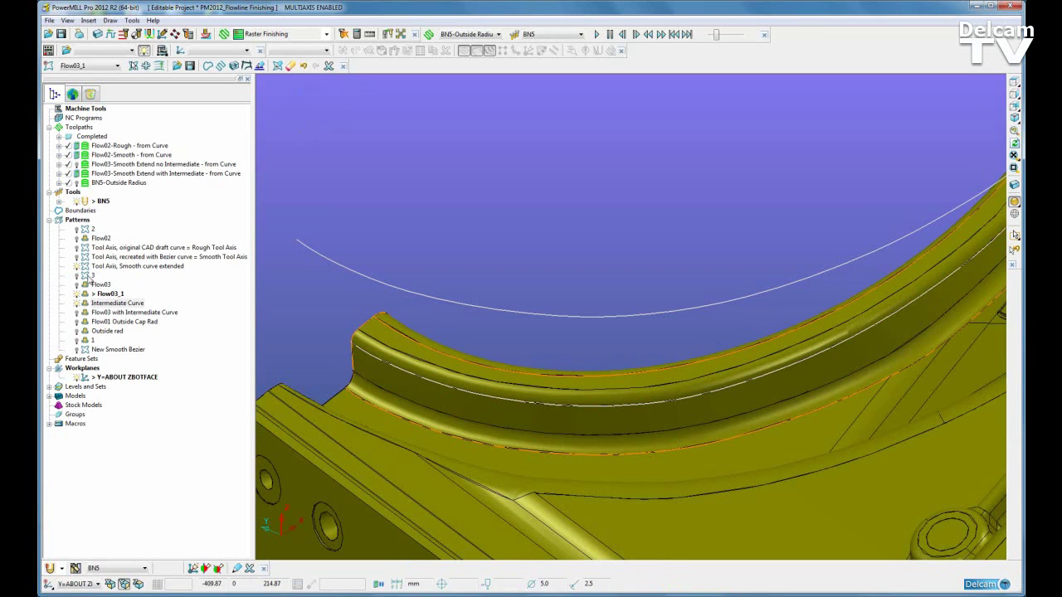
# Deactivate the copied Flow03 pattern and hide it together with the Intermediate Curve and "Tool Axis, Smooth curve extended" patterns
pyautogui.click(78, 305)
pyautogui.click(77, 267)
pyautogui.rightClick(100, 293)
pyautogui.click(125, 349)
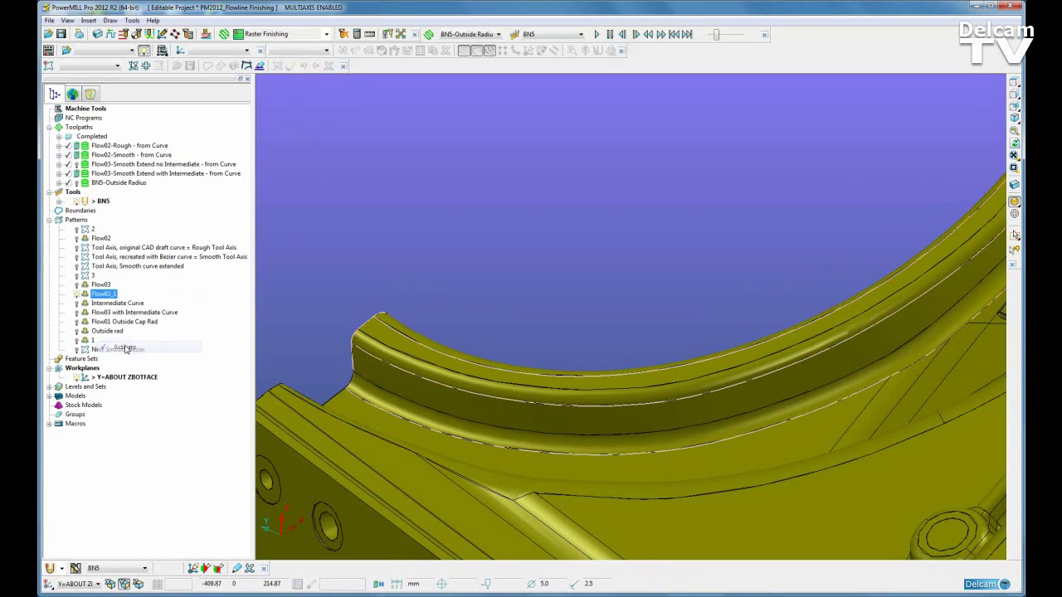
pyautogui.click(77, 295)
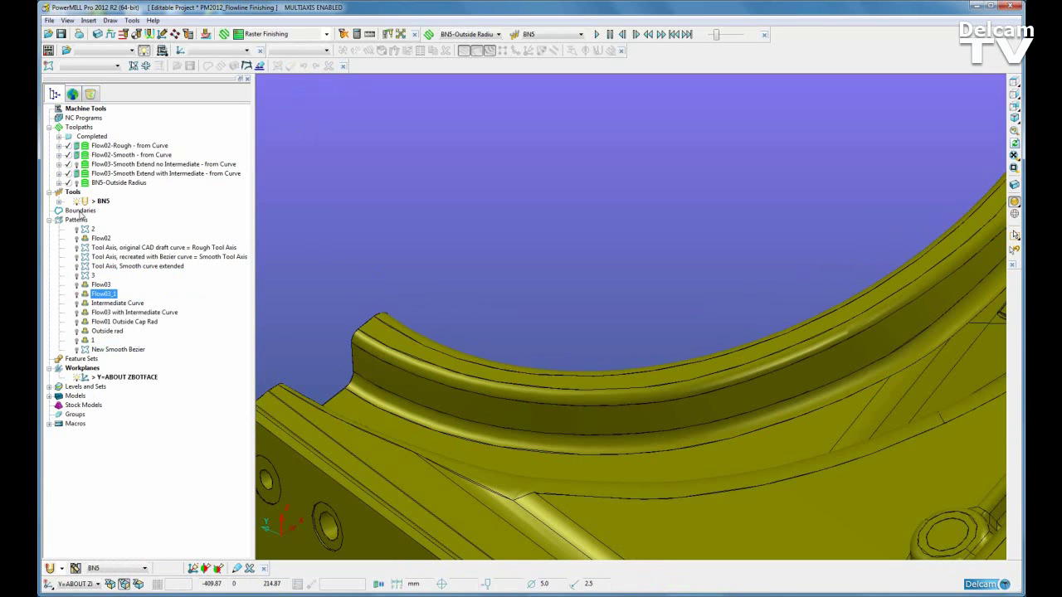
# Activate the "Flow03-Smooth Extend with Intermediate - from Curve" toolpath and review its embedded pattern "Flow03 with Intermediate Curve" and tool axis settings
pyautogui.click(84, 175)
pyautogui.rightClick(84, 174)
pyautogui.click(106, 217)
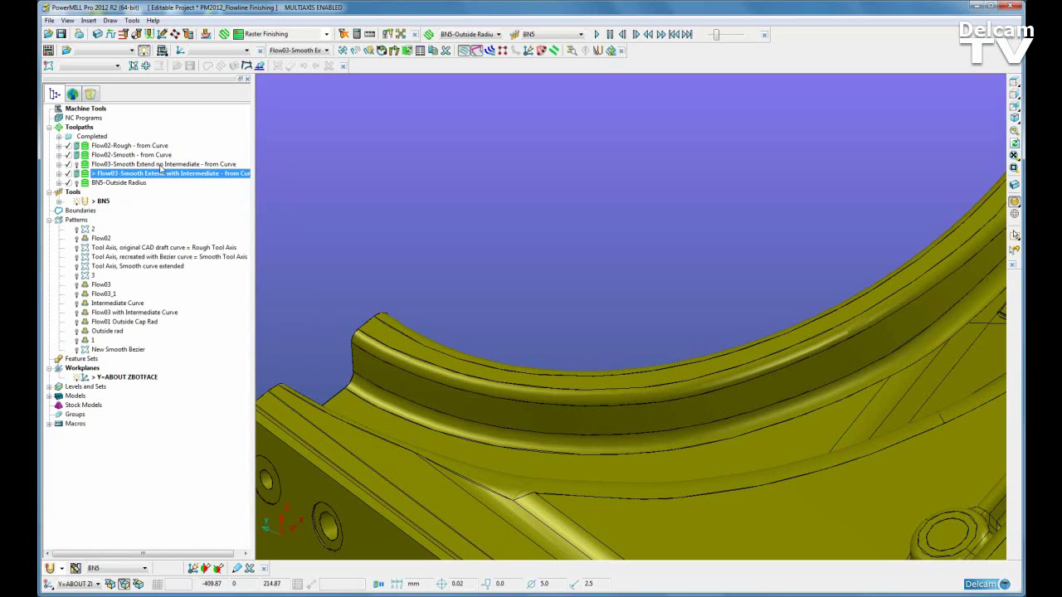
pyautogui.rightClick(94, 174)
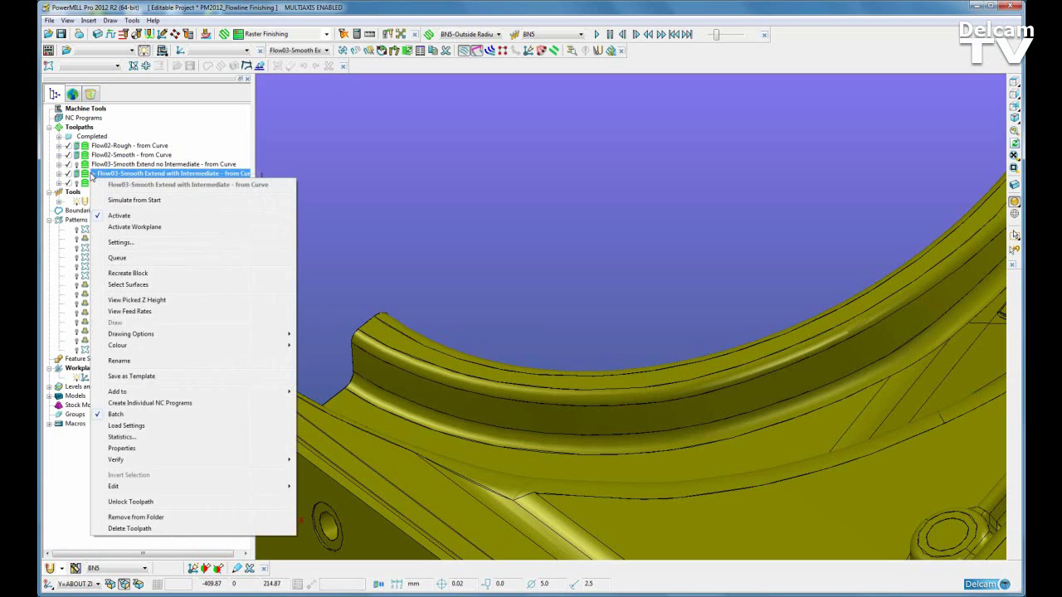
pyautogui.click(124, 238)
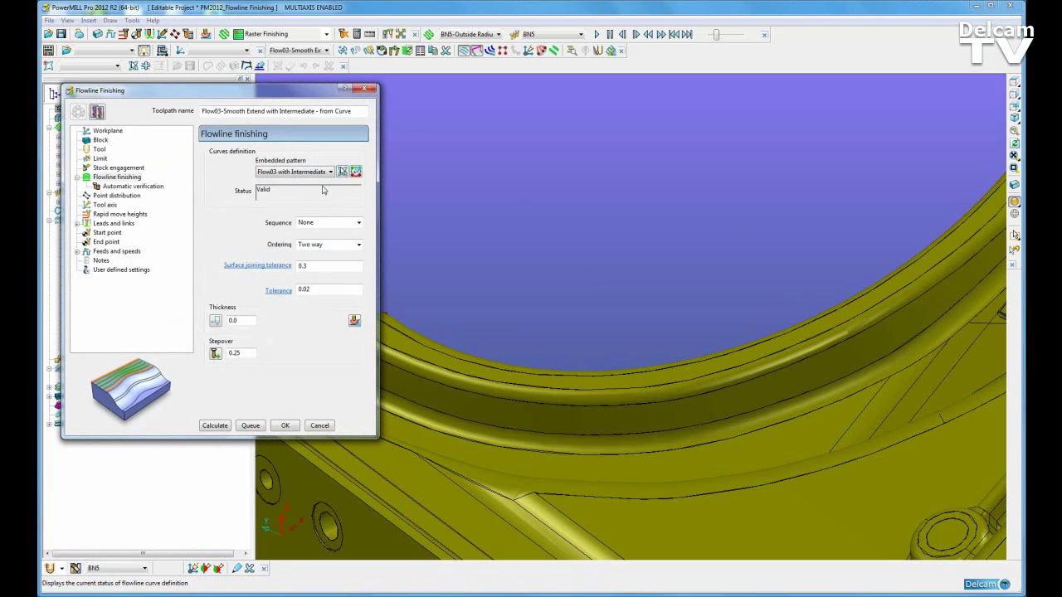
pyautogui.click(330, 172)
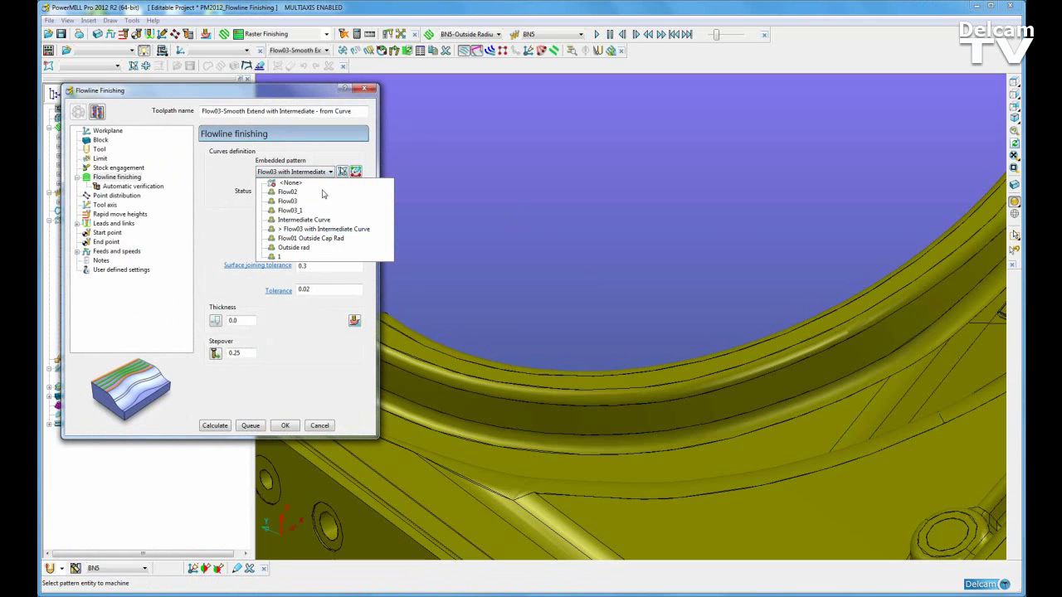
pyautogui.click(320, 231)
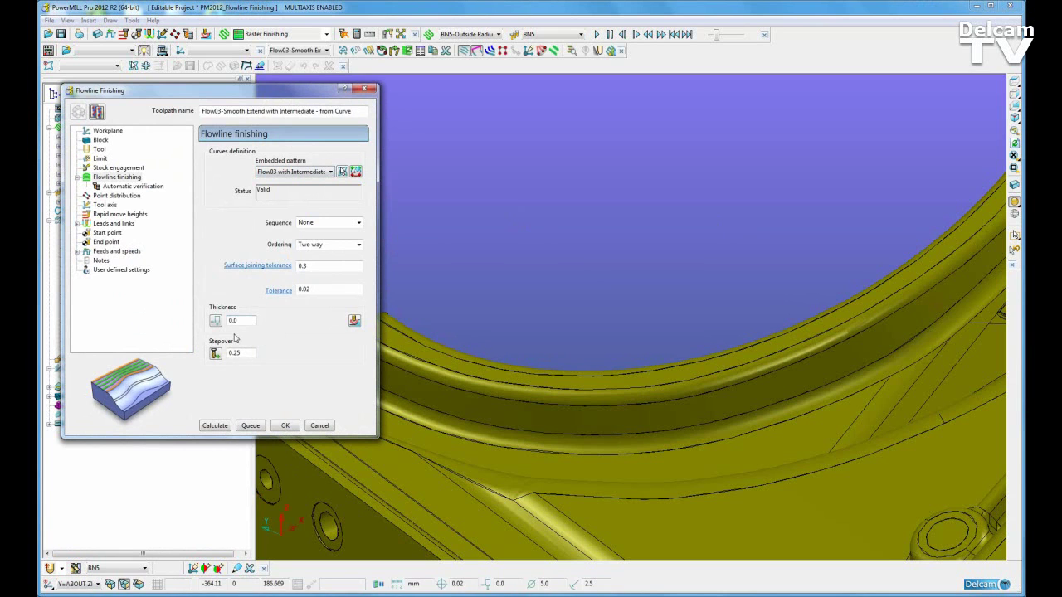
pyautogui.click(110, 207)
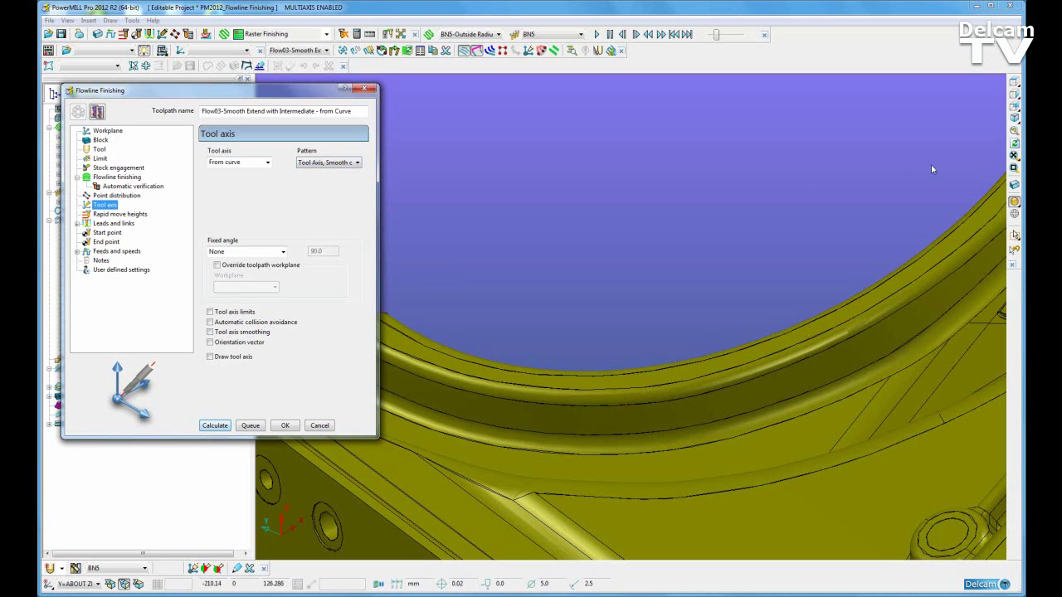
# Show the whole part in a 3D view and display the "Flow03 with Intermediate Curve" and Flow03 patterns
pyautogui.click(1015, 119)
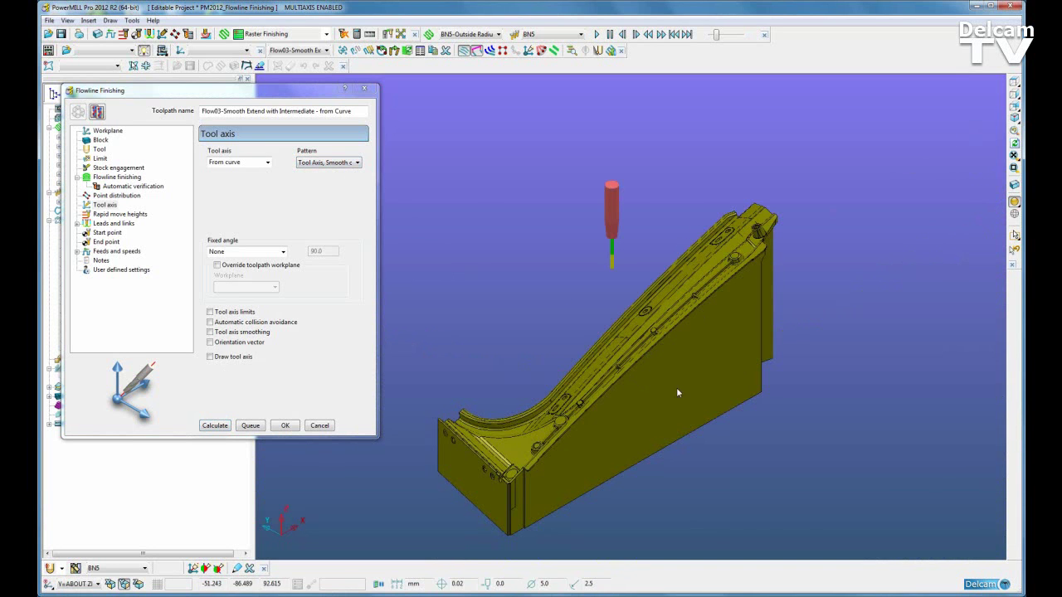
pyautogui.moveTo(669, 389); pyautogui.dragTo(668, 361, button='middle')
pyautogui.scroll(3, 667, 359)
pyautogui.moveTo(235, 96); pyautogui.dragTo(430, 137)
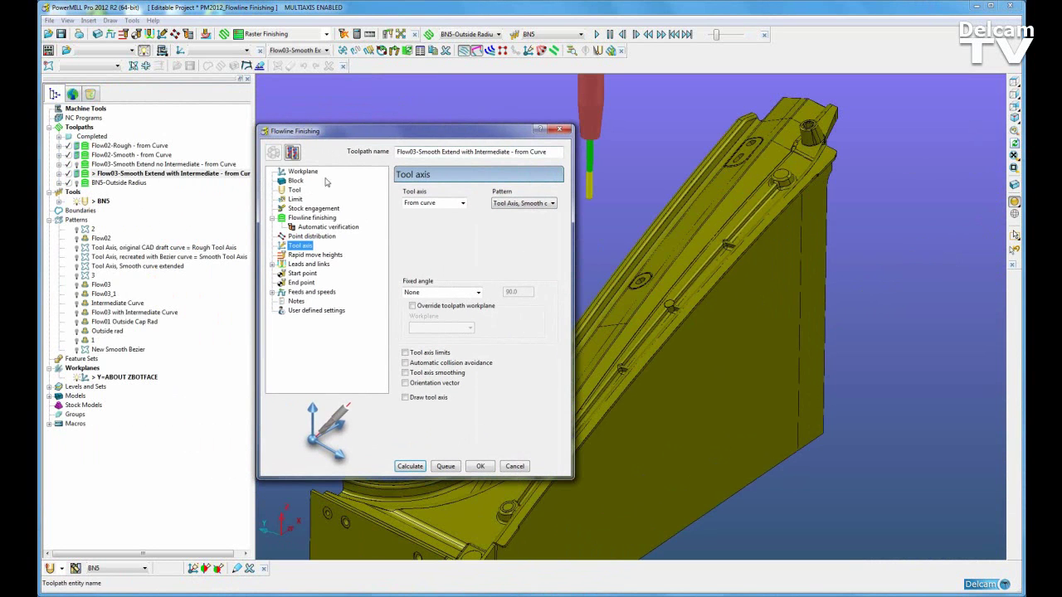
pyautogui.click(77, 320)
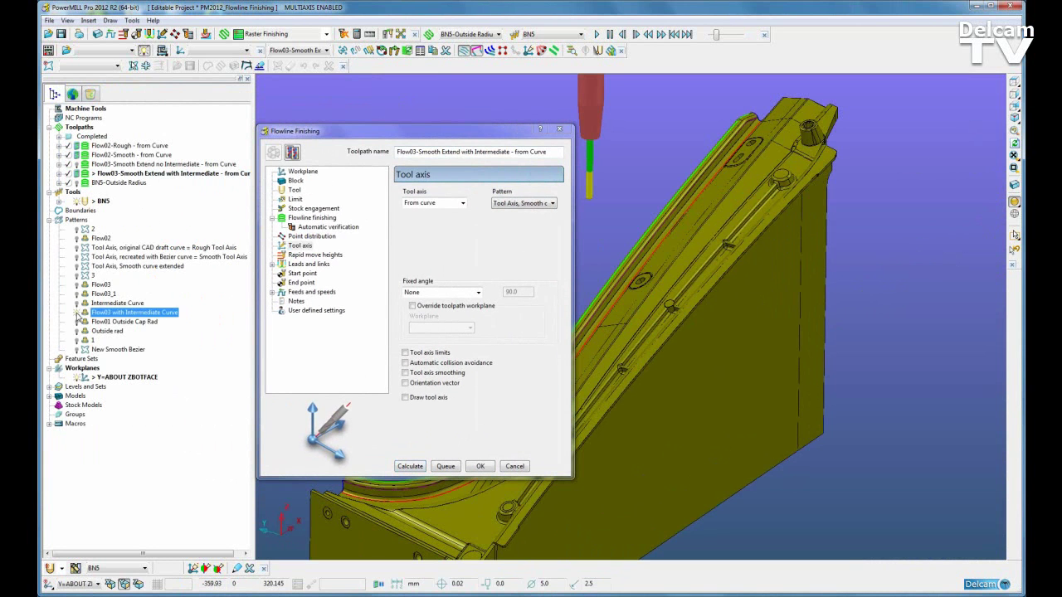
pyautogui.click(76, 286)
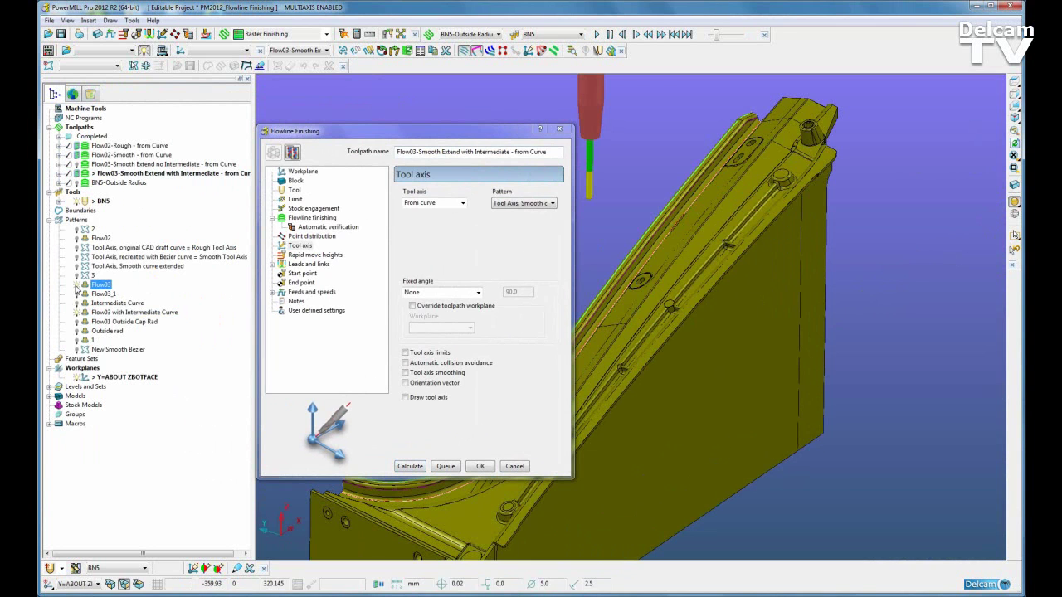
# Hide the Flow03 pattern, calculate the toolpath from the embedded "Flow03 with Intermediate Curve" pattern, and close the Flowline Finishing form
pyautogui.click(312, 217)
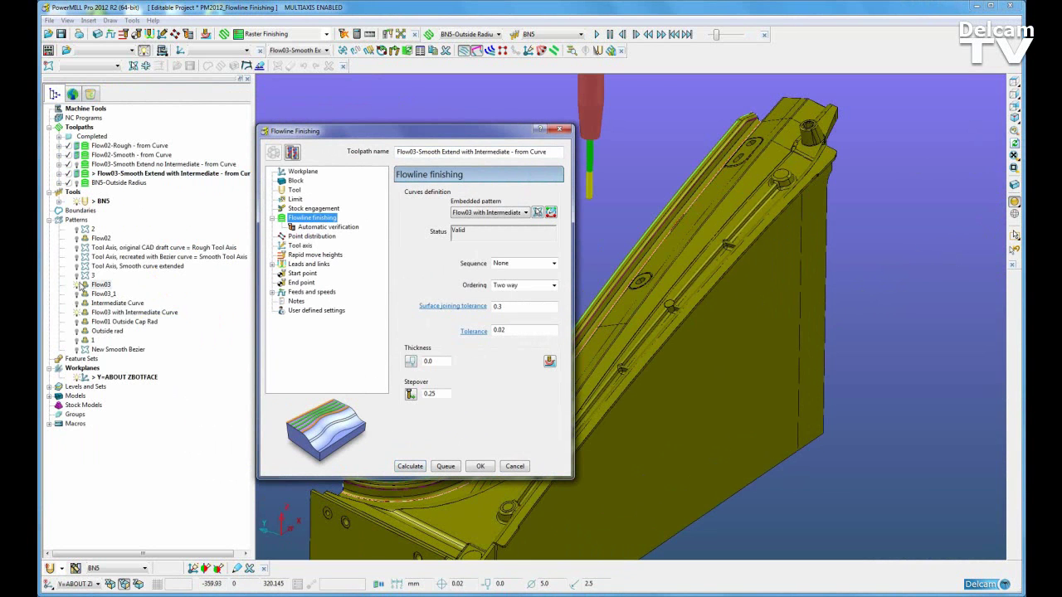
pyautogui.click(80, 285)
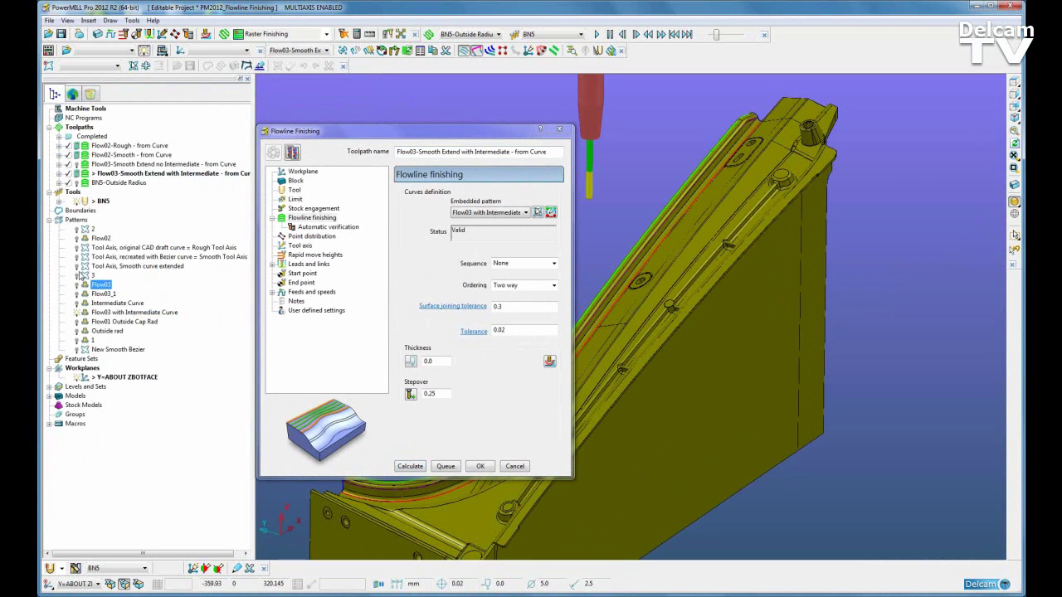
pyautogui.click(409, 466)
pyautogui.click(409, 466)
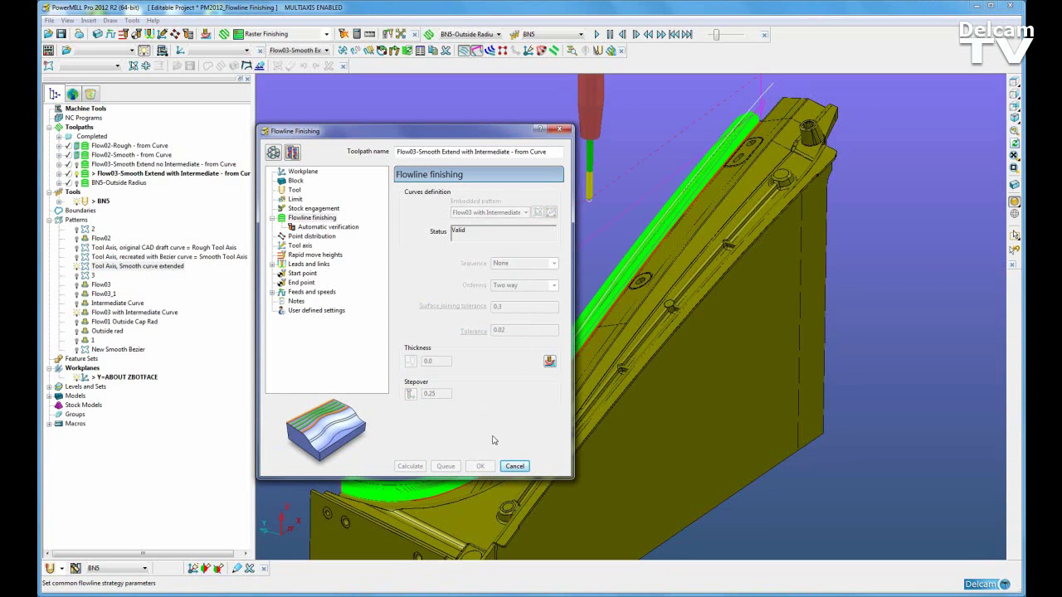
pyautogui.click(514, 470)
# Compare the Flow03-Smooth Extend toolpaths with and without the intermediate curve by displaying them separately and overlaid at the inner corner
pyautogui.moveTo(697, 283); pyautogui.dragTo(742, 237, button='middle')
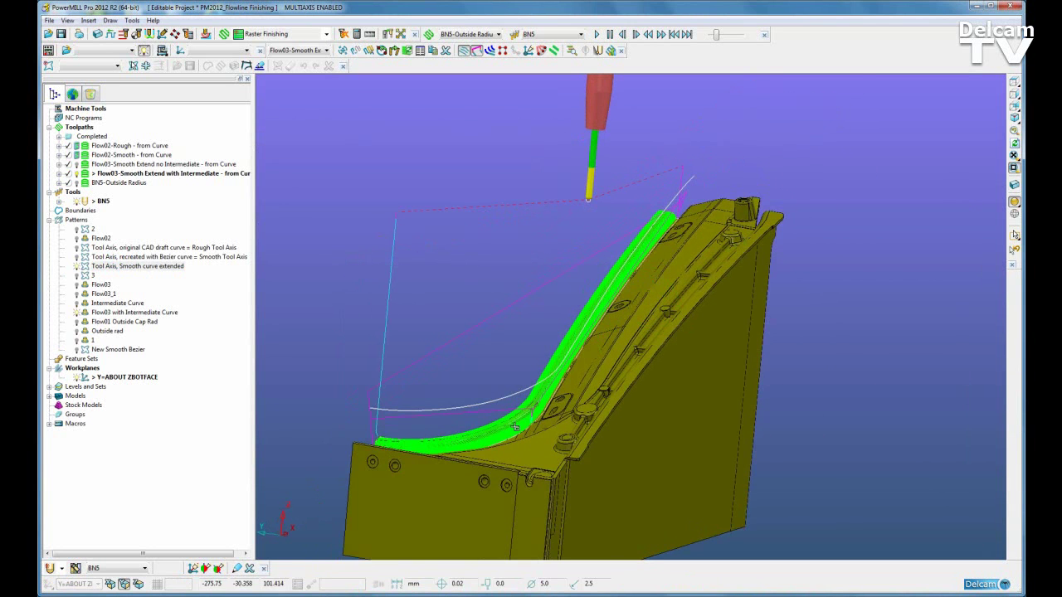
pyautogui.moveTo(559, 450); pyautogui.dragTo(544, 432)
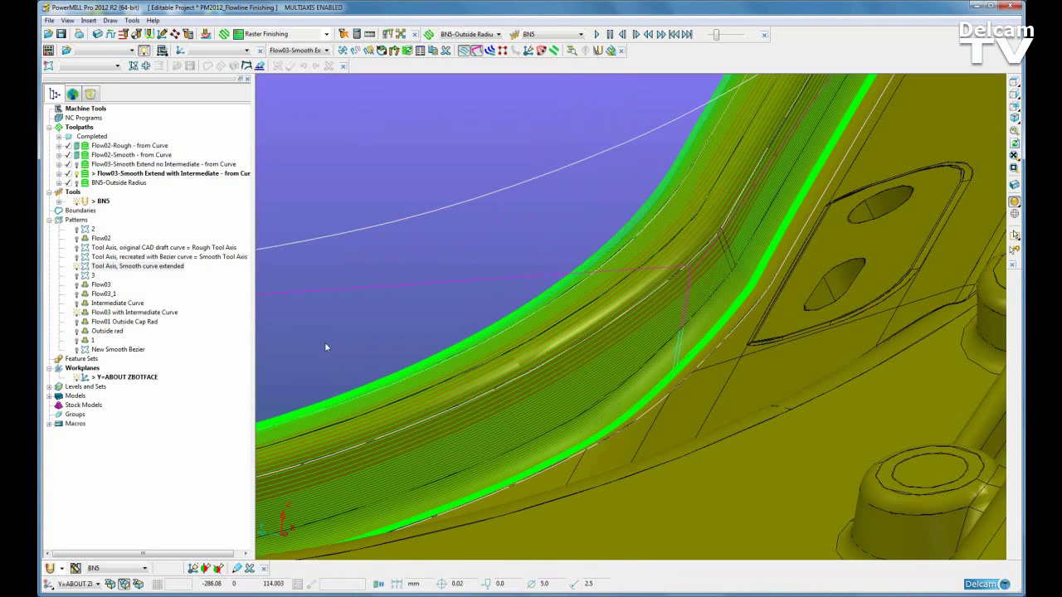
pyautogui.click(76, 175)
pyautogui.click(76, 166)
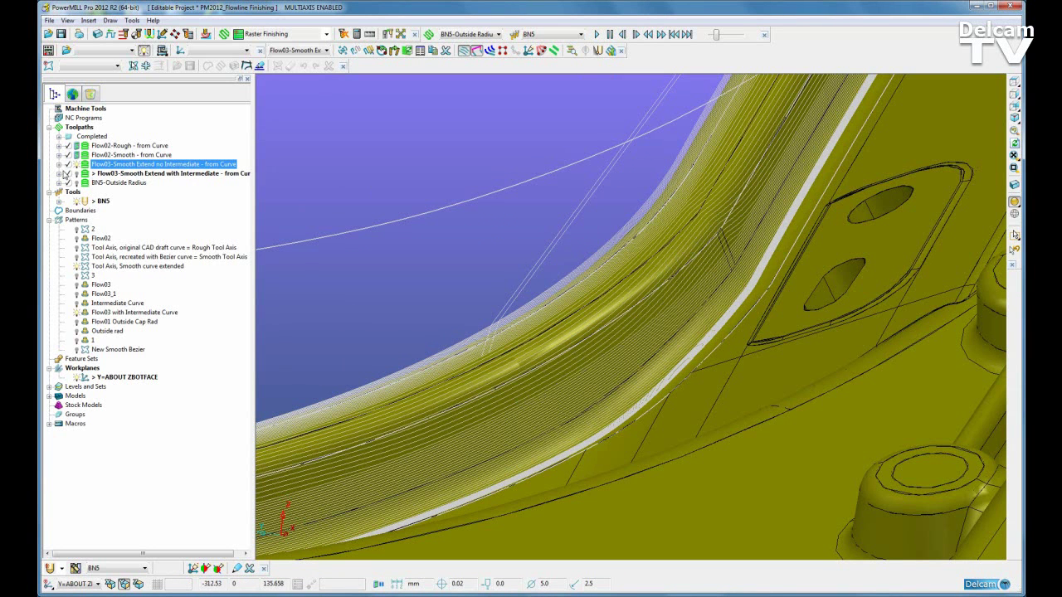
pyautogui.click(76, 175)
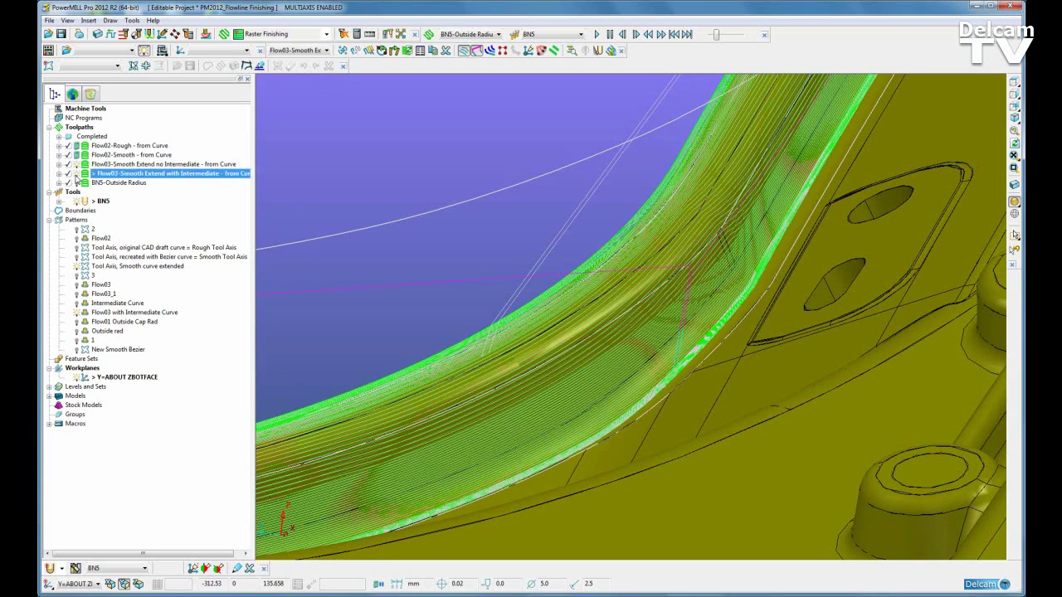
pyautogui.click(76, 165)
# Overlay the no-intermediate toolpath on the intermediate one again along the curved flange, examine the pass spacing, and hide the no-intermediate one
pyautogui.moveTo(585, 280); pyautogui.dragTo(594, 335, button='middle')
pyautogui.scroll(-3, 591, 281)
pyautogui.scroll(2, 402, 446)
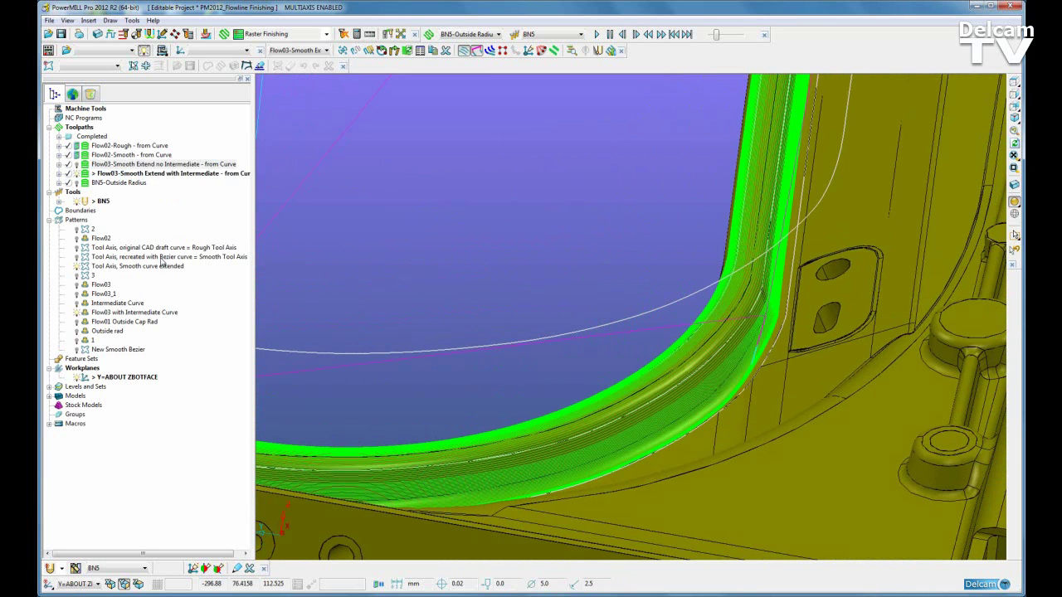
pyautogui.click(76, 165)
pyautogui.scroll(3, 532, 450)
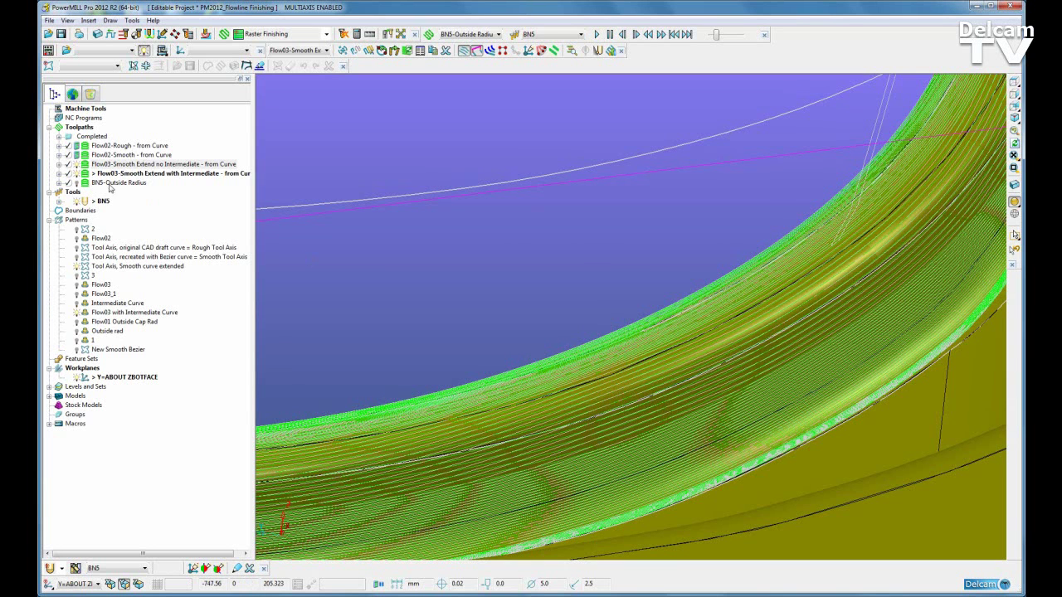
pyautogui.click(79, 167)
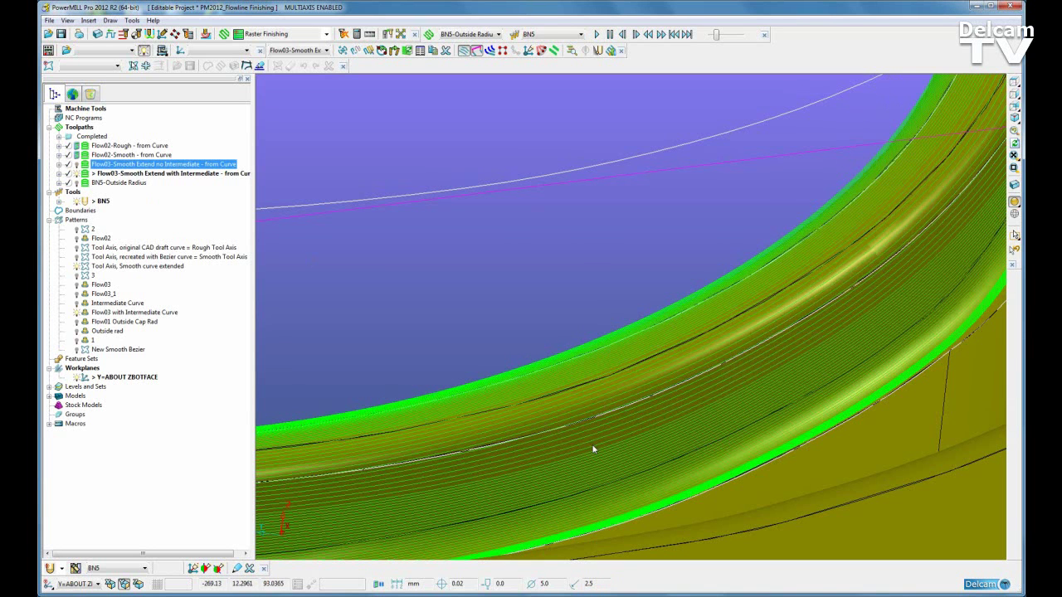
# Simulate the "Flow03-Smooth Extend with Intermediate - from Curve" toolpath from its start in a view of the inner edge and pause playback
pyautogui.click(1014, 156)
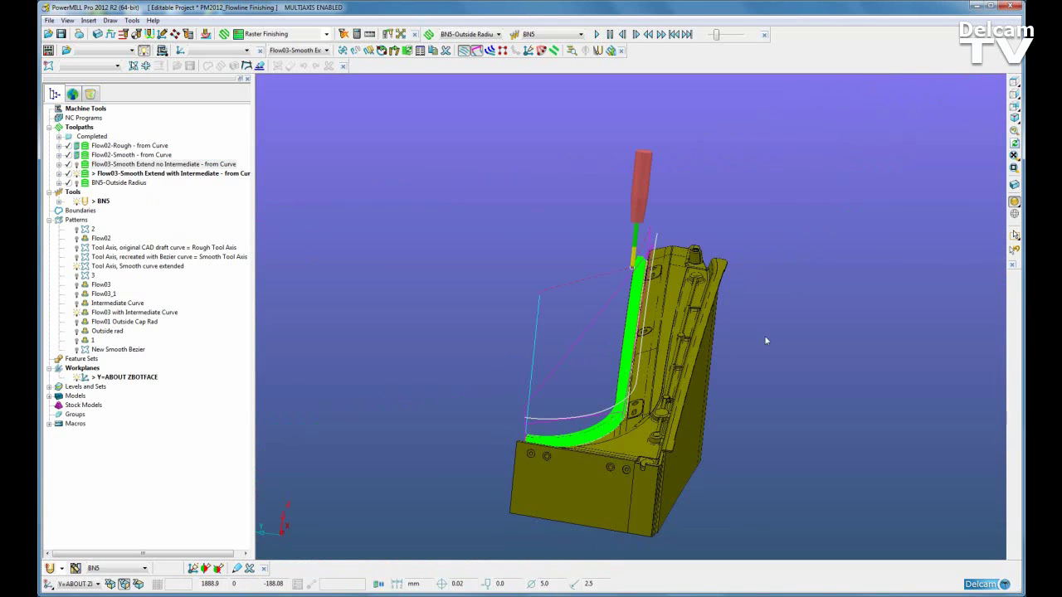
pyautogui.moveTo(771, 290); pyautogui.dragTo(761, 293, button='middle')
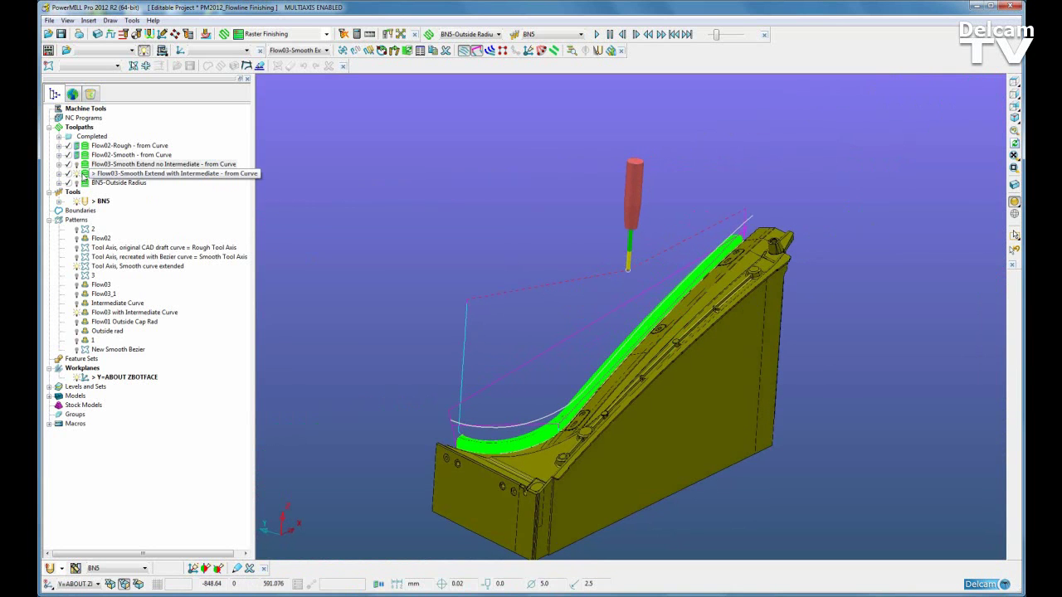
pyautogui.moveTo(484, 362); pyautogui.dragTo(556, 390, button='middle')
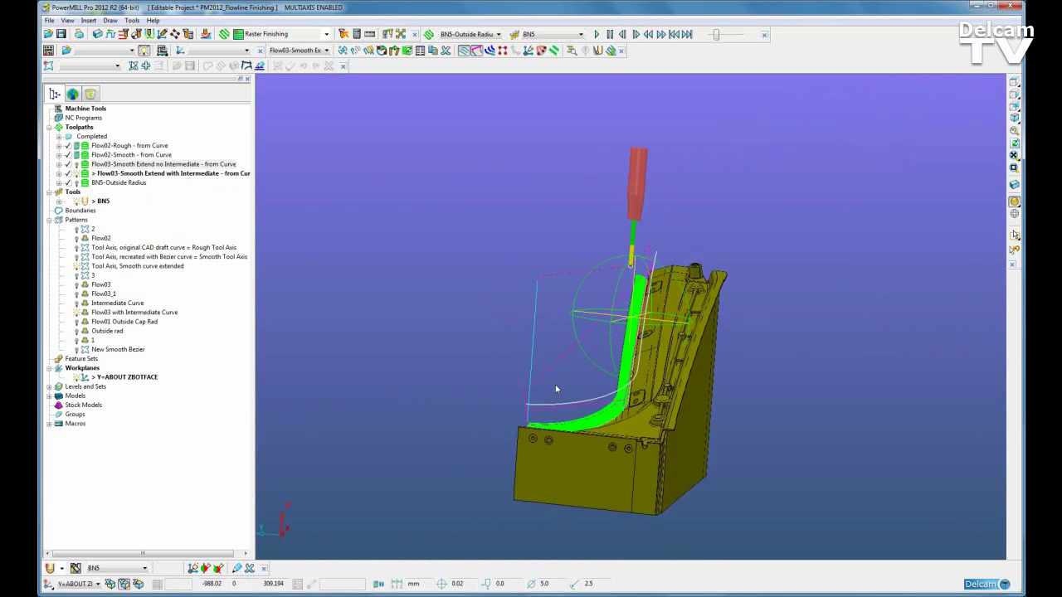
pyautogui.scroll(2, 601, 404)
pyautogui.moveTo(614, 421); pyautogui.dragTo(812, 342, button='middle')
pyautogui.scroll(3, 812, 341)
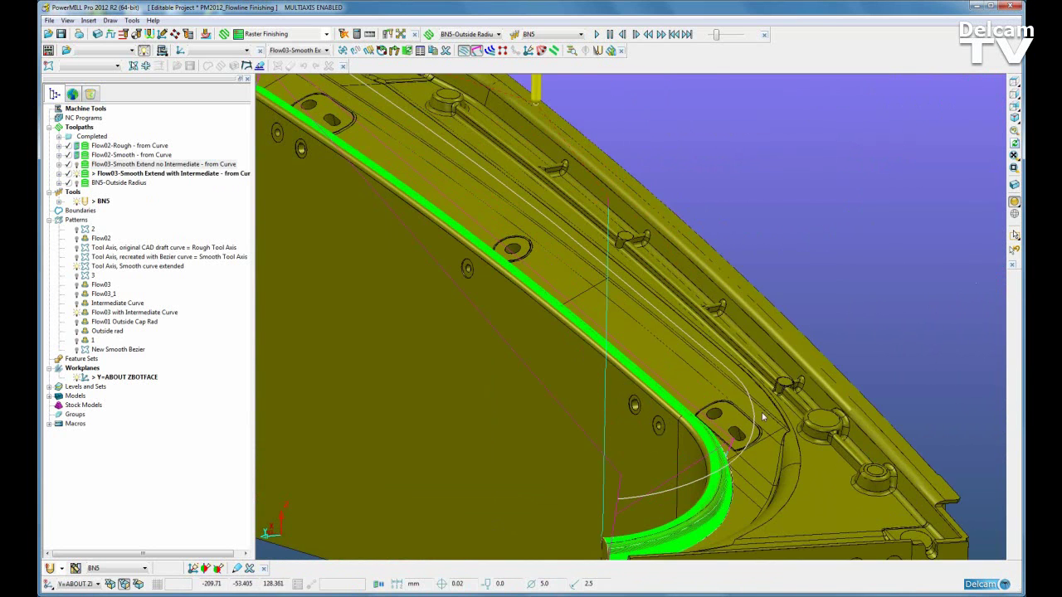
pyautogui.moveTo(641, 292); pyautogui.dragTo(572, 261, button='middle')
pyautogui.rightClick(86, 174)
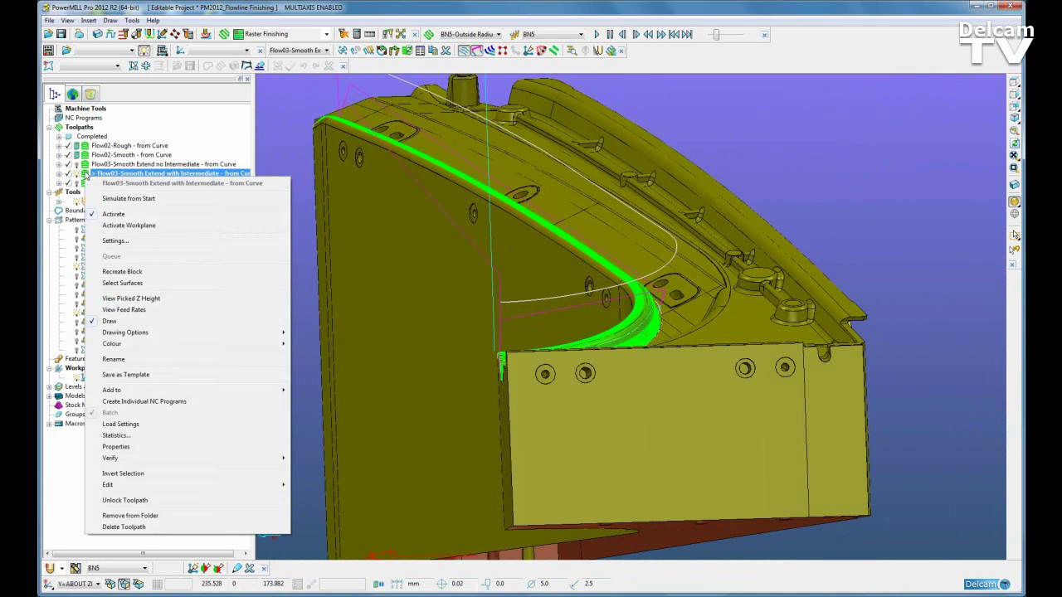
pyautogui.click(124, 198)
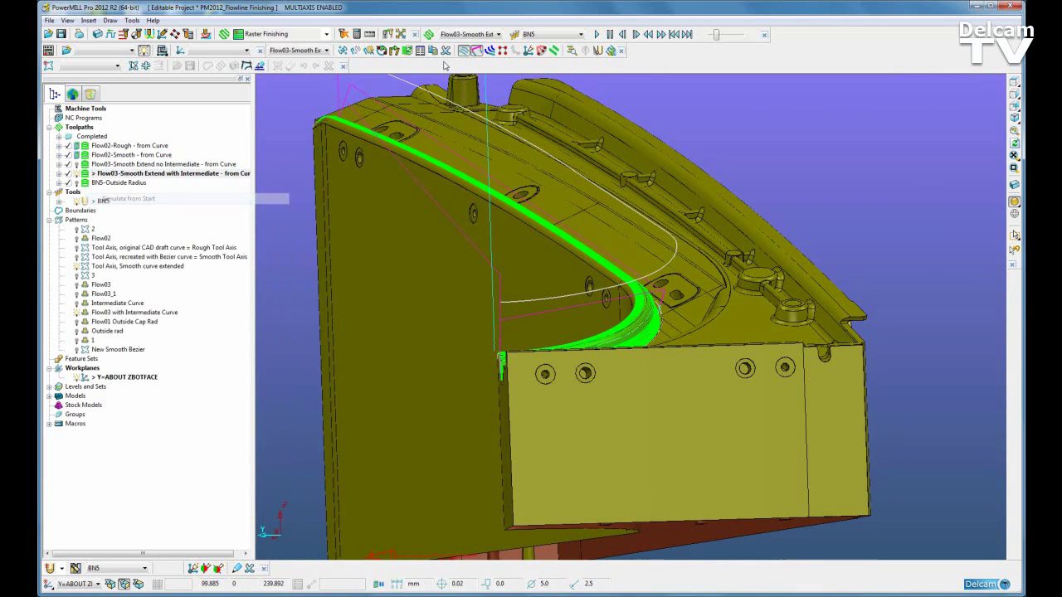
pyautogui.click(596, 35)
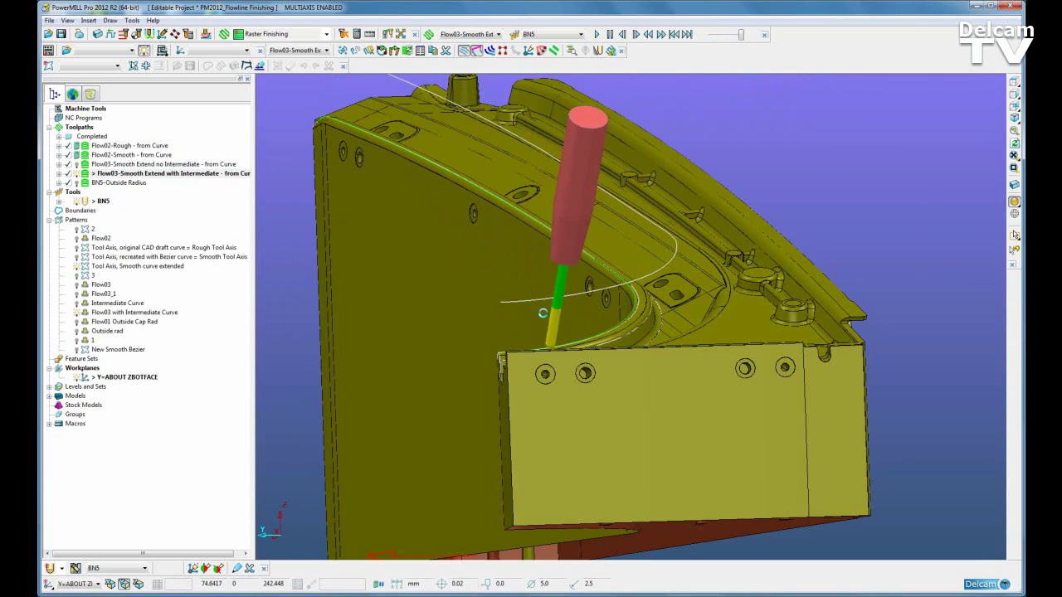
pyautogui.click(609, 35)
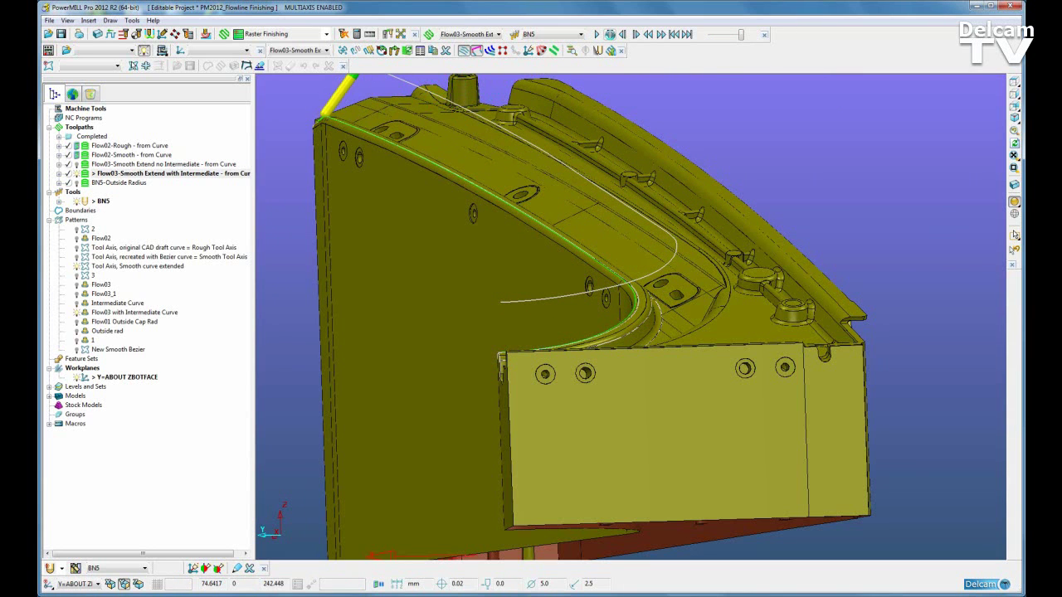
# Simulate the intermediate-curve toolpath from the point nearest the inner corner radius
pyautogui.rightClick(643, 343)
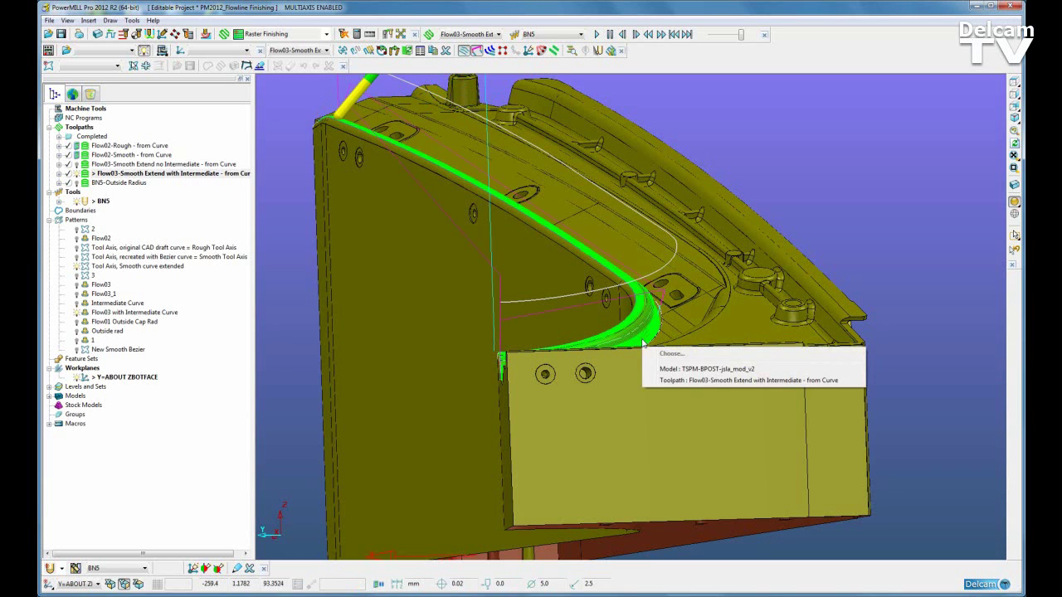
pyautogui.click(660, 381)
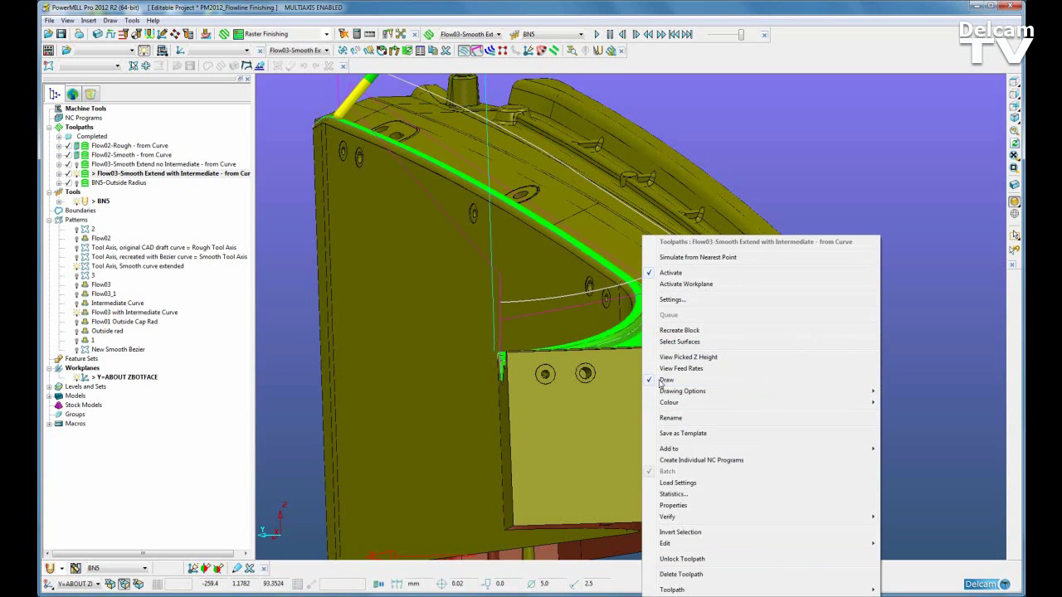
pyautogui.click(697, 257)
pyautogui.click(598, 35)
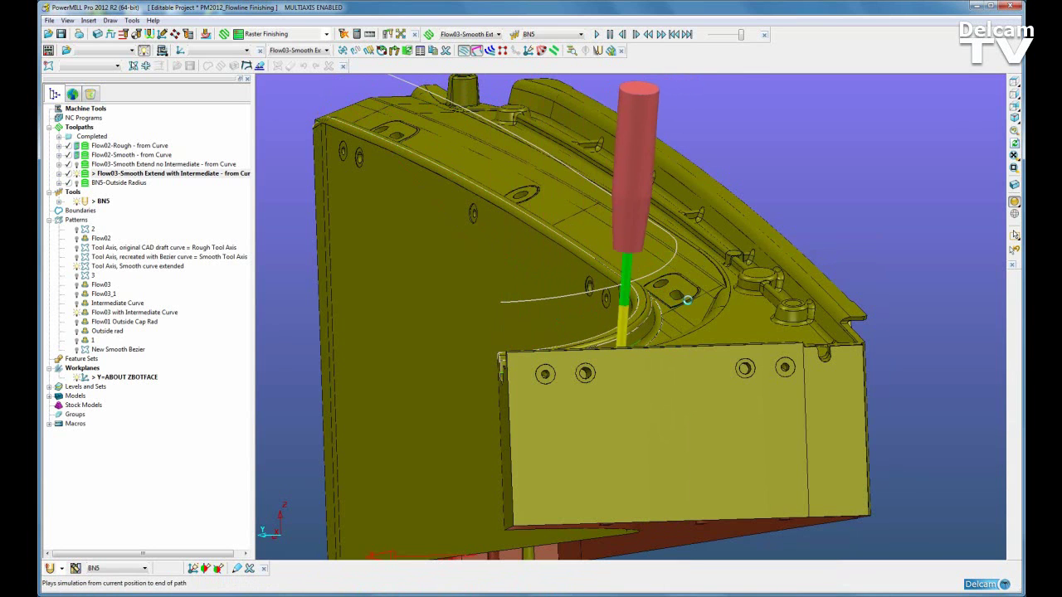